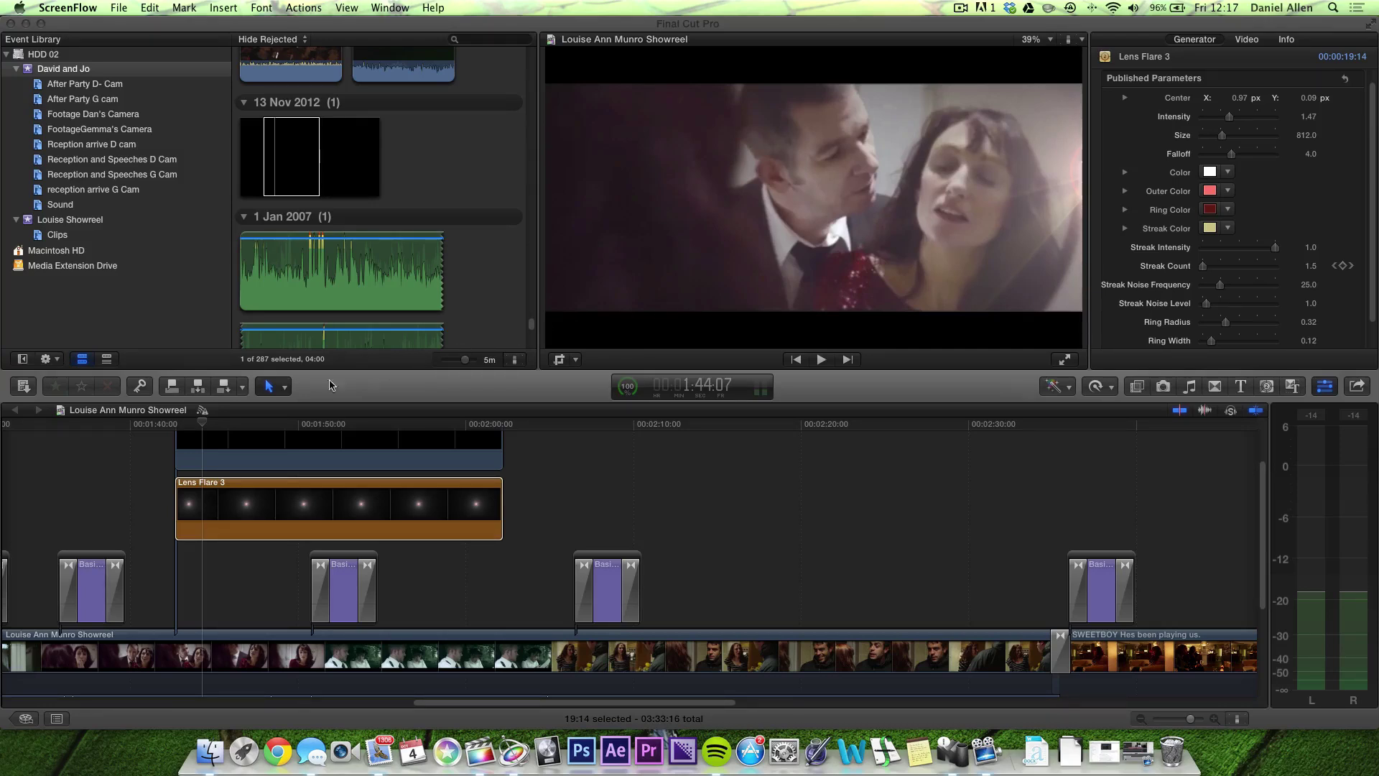
Step: At the start of the Lens Flare 3 clip, raise its Size from 812.0 to 1483.0
{"action": "left_click", "coordinate": [184, 428]}
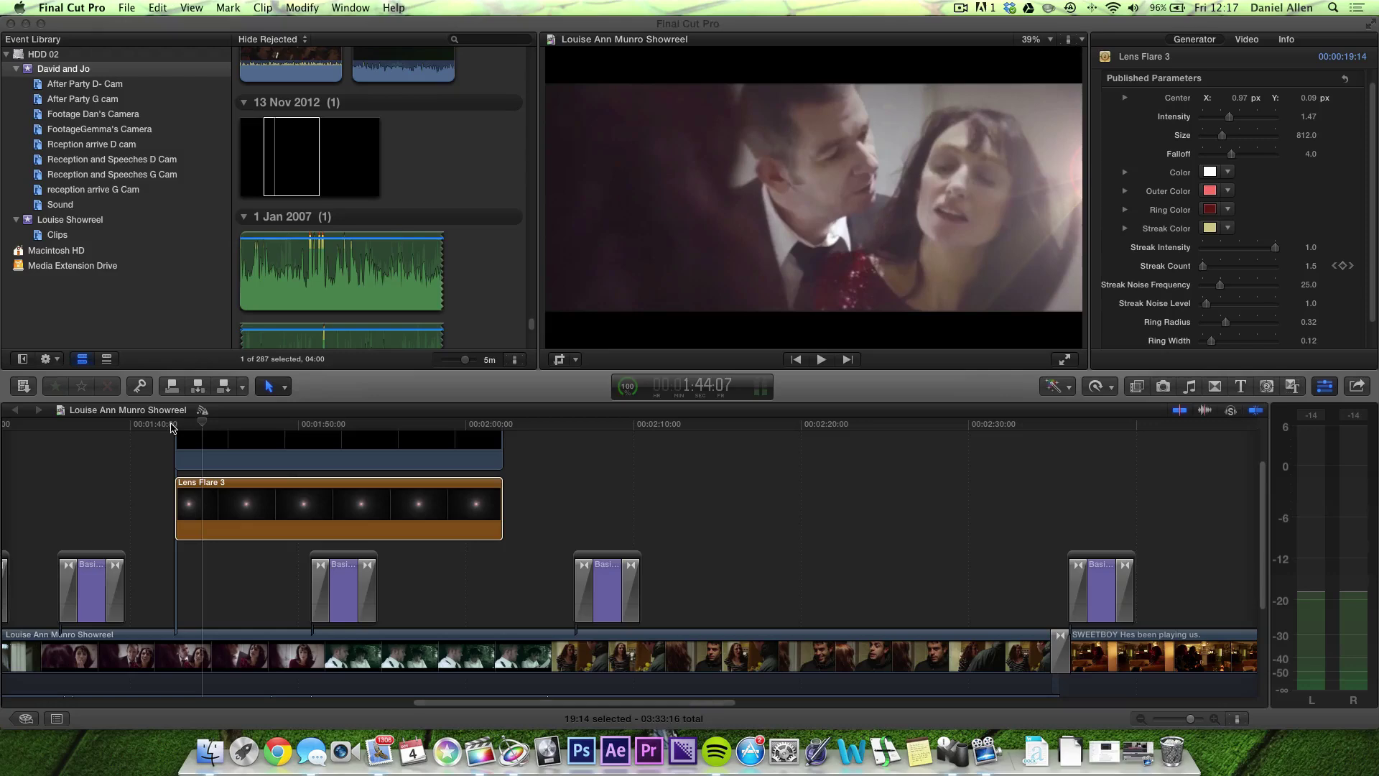
{"action": "key", "text": "Up"}
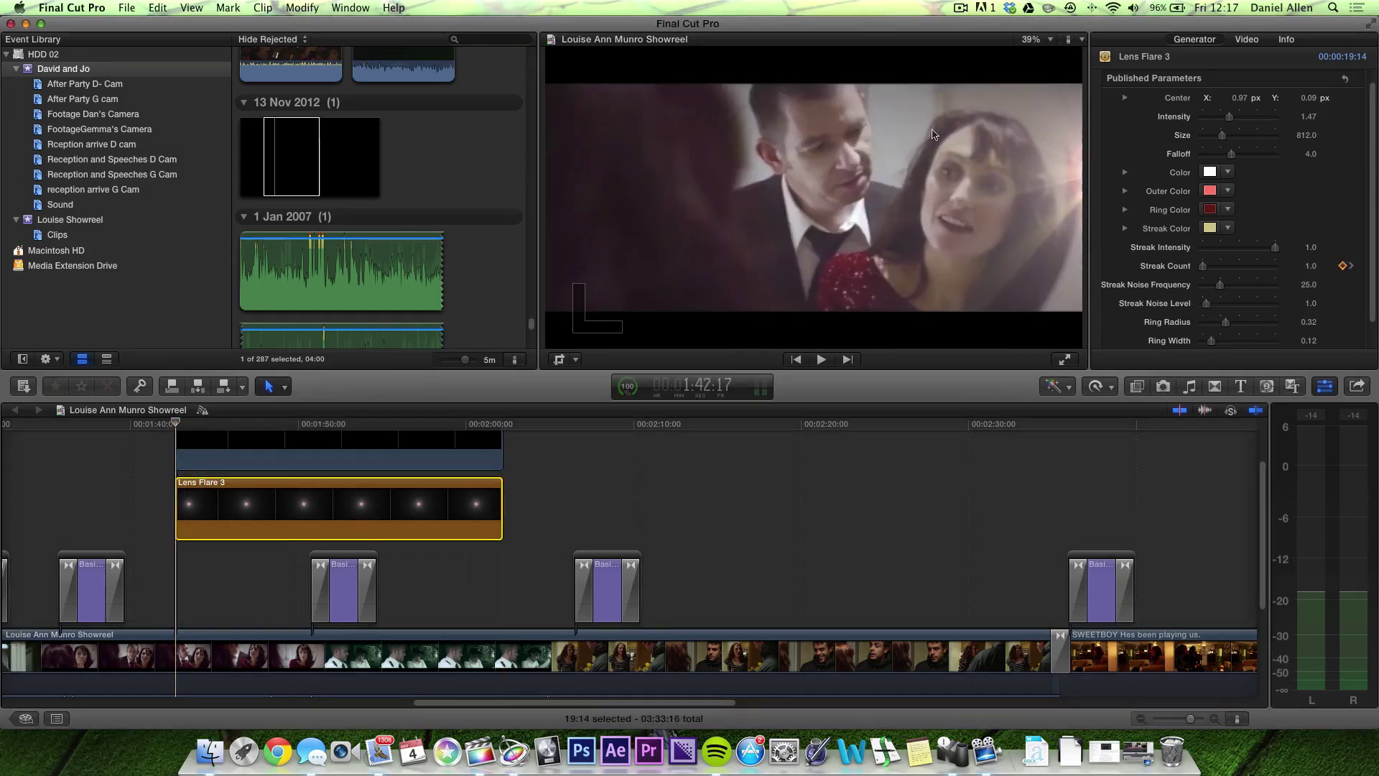
{"action": "scroll", "coordinate": [1146, 117], "scroll_direction": "down", "scroll_amount": 2}
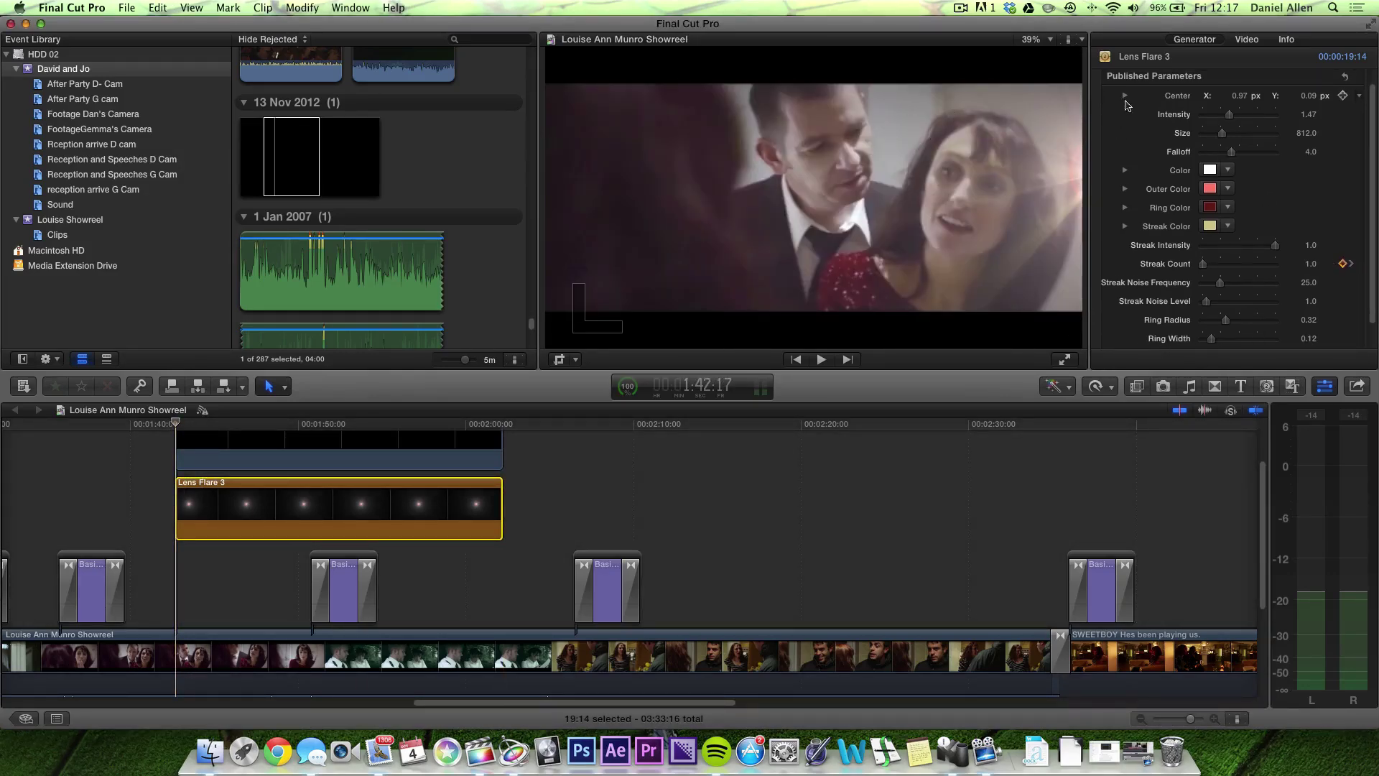
{"action": "scroll", "coordinate": [1146, 117], "scroll_direction": "down", "scroll_amount": 1}
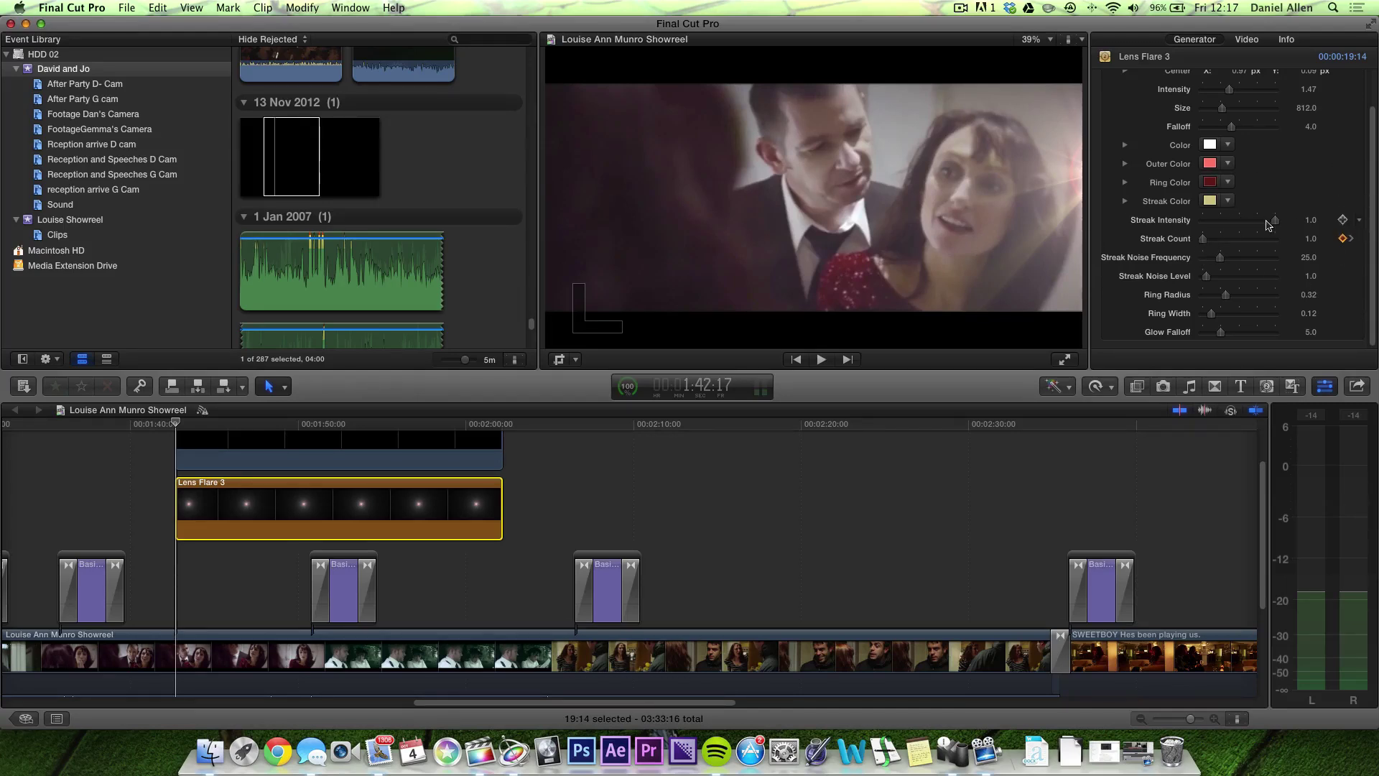
{"action": "mouse_move", "coordinate": [1274, 220]}
{"action": "left_mouse_down"}
{"action": "mouse_move", "coordinate": [1245, 221]}
{"action": "mouse_move", "coordinate": [1277, 220]}
{"action": "mouse_move", "coordinate": [1243, 239]}
{"action": "mouse_move", "coordinate": [1269, 239]}
{"action": "mouse_move", "coordinate": [1203, 240]}
{"action": "left_mouse_up"}
{"action": "scroll", "coordinate": [1229, 159], "scroll_direction": "up", "scroll_amount": 1}
{"action": "left_click_drag", "start_coordinate": [1221, 119], "coordinate": [1238, 119]}
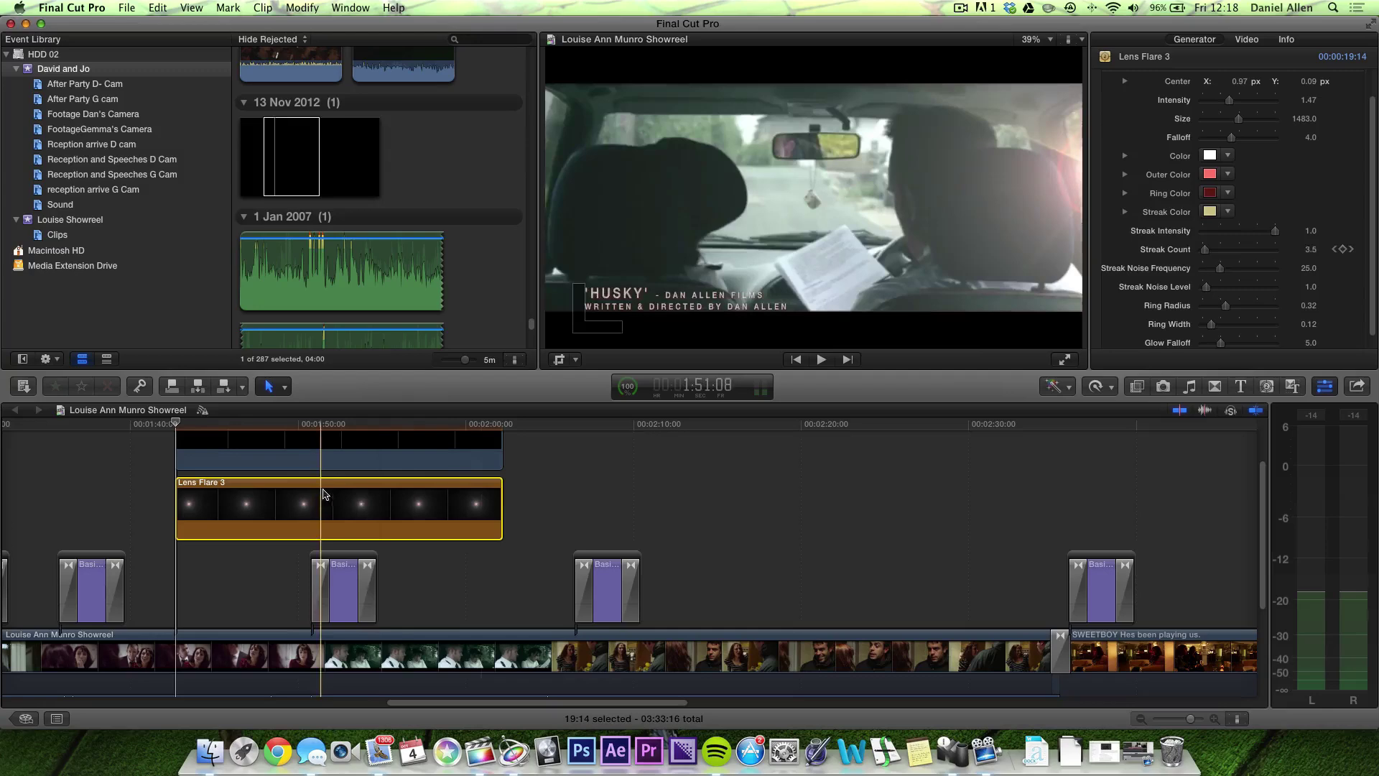
Step: Zoom the viewer to 25% and move the flare's centre to X 0.94, Y 0.04
{"action": "left_click", "coordinate": [1032, 40]}
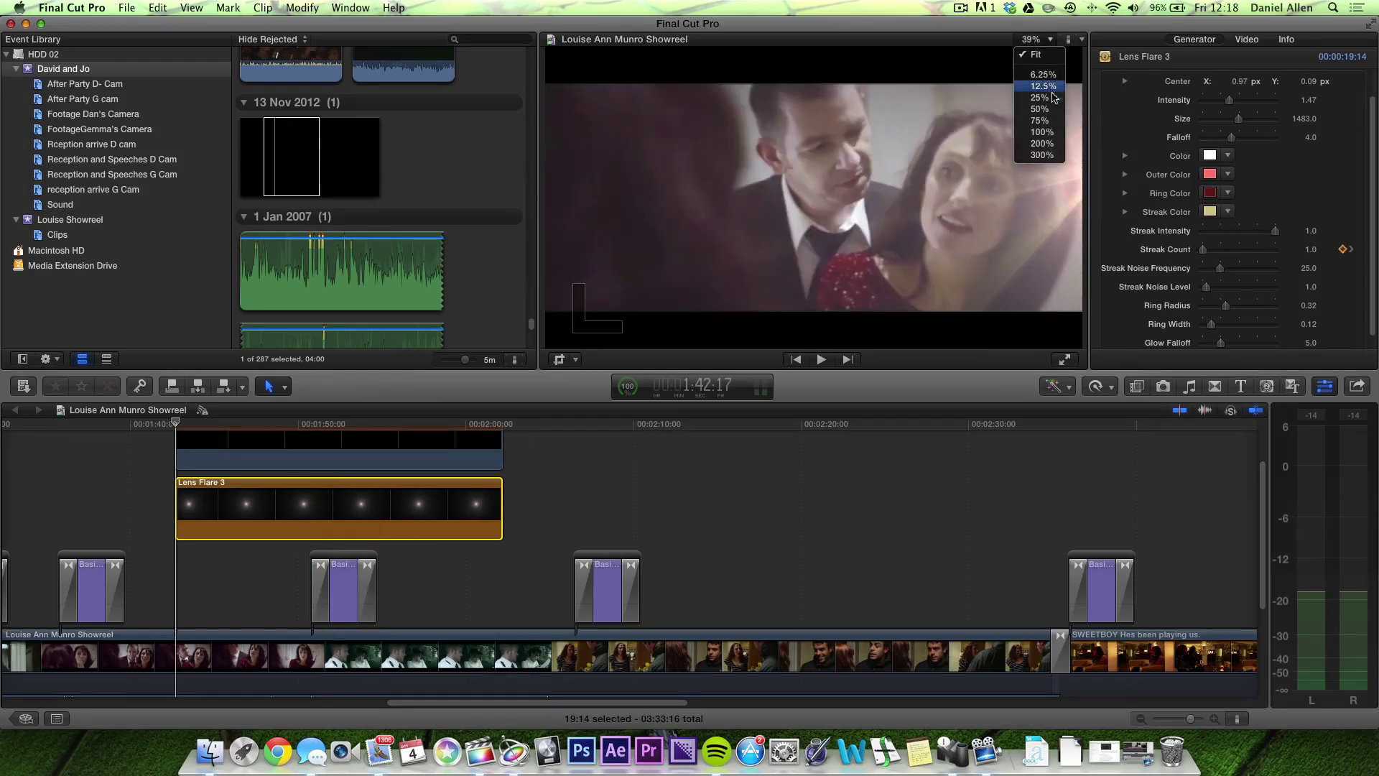
{"action": "left_click", "coordinate": [1040, 109]}
{"action": "left_click", "coordinate": [1034, 39]}
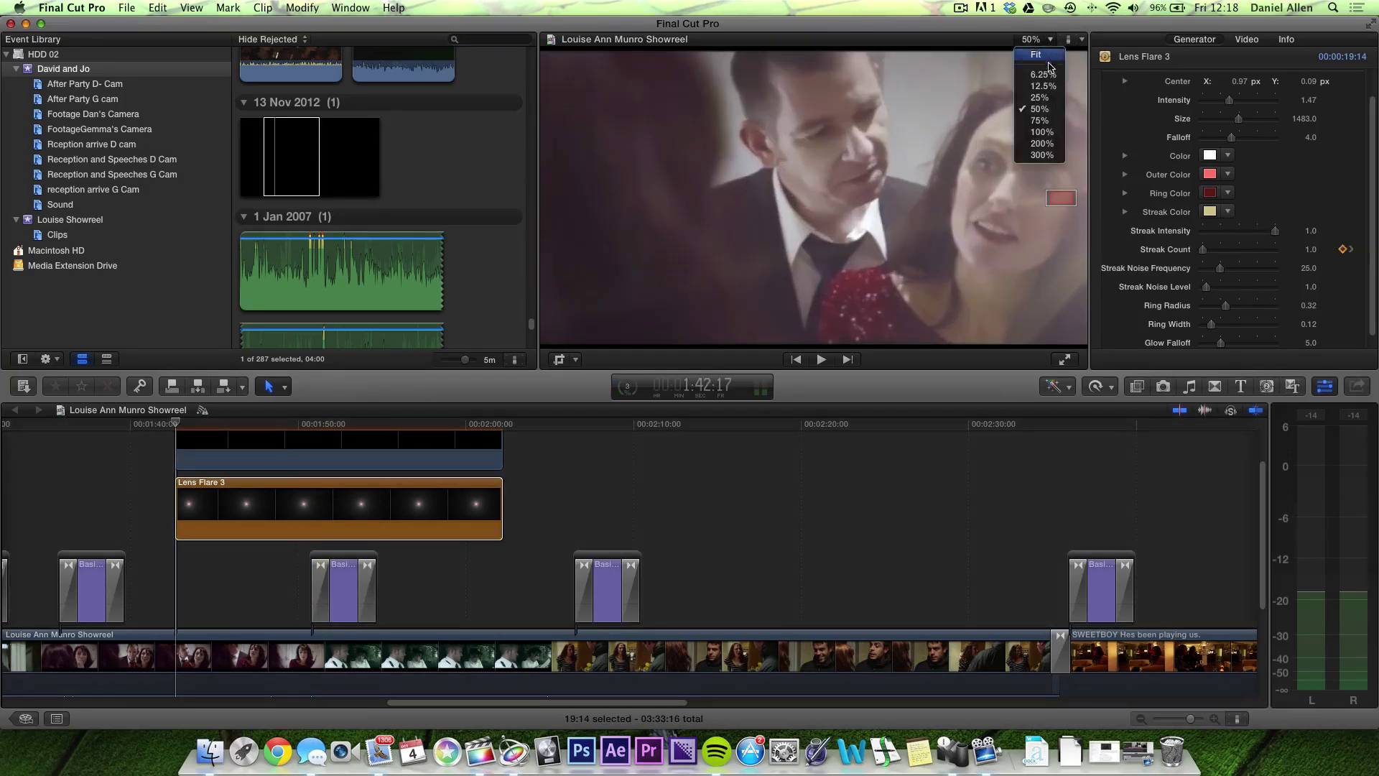
{"action": "left_click", "coordinate": [1045, 109]}
{"action": "key", "text": "super+minus"}
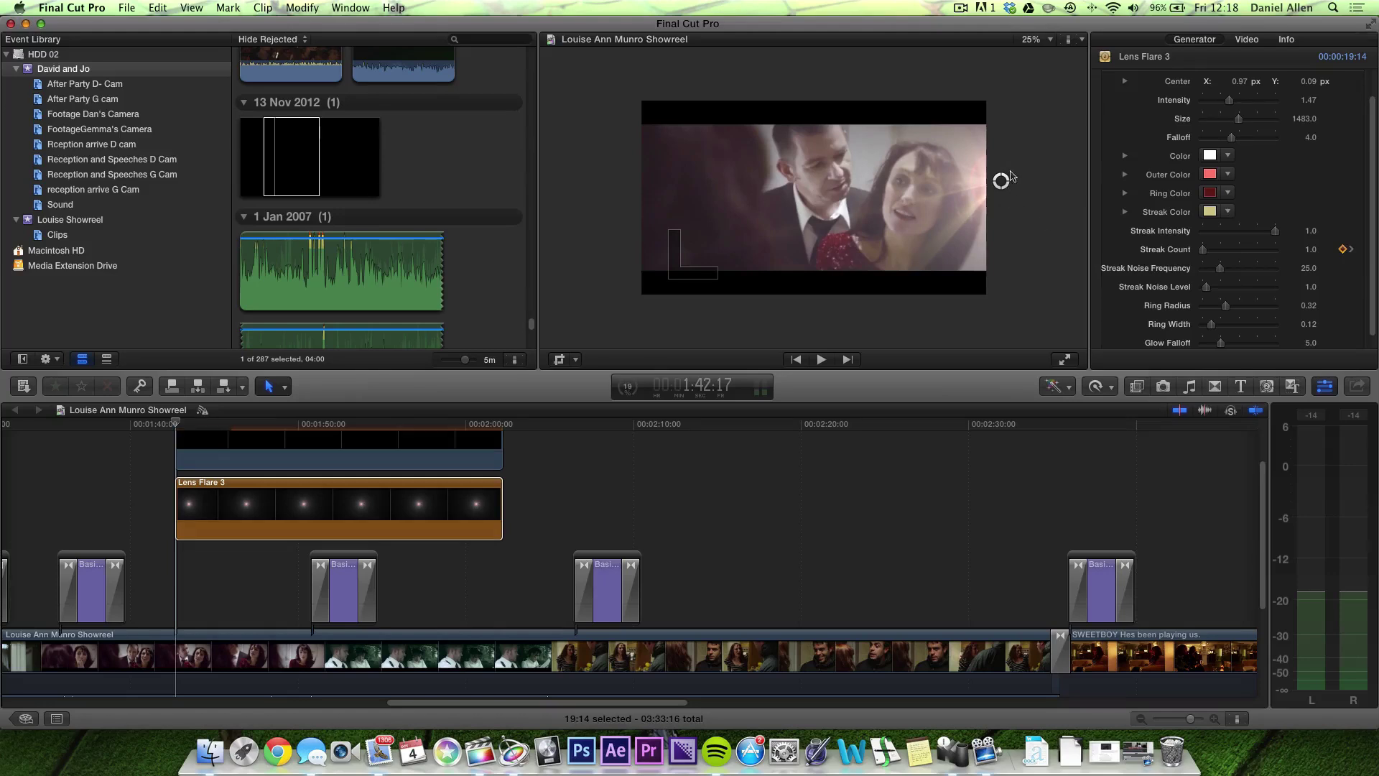
{"action": "left_click_drag", "start_coordinate": [1000, 181], "coordinate": [852, 191]}
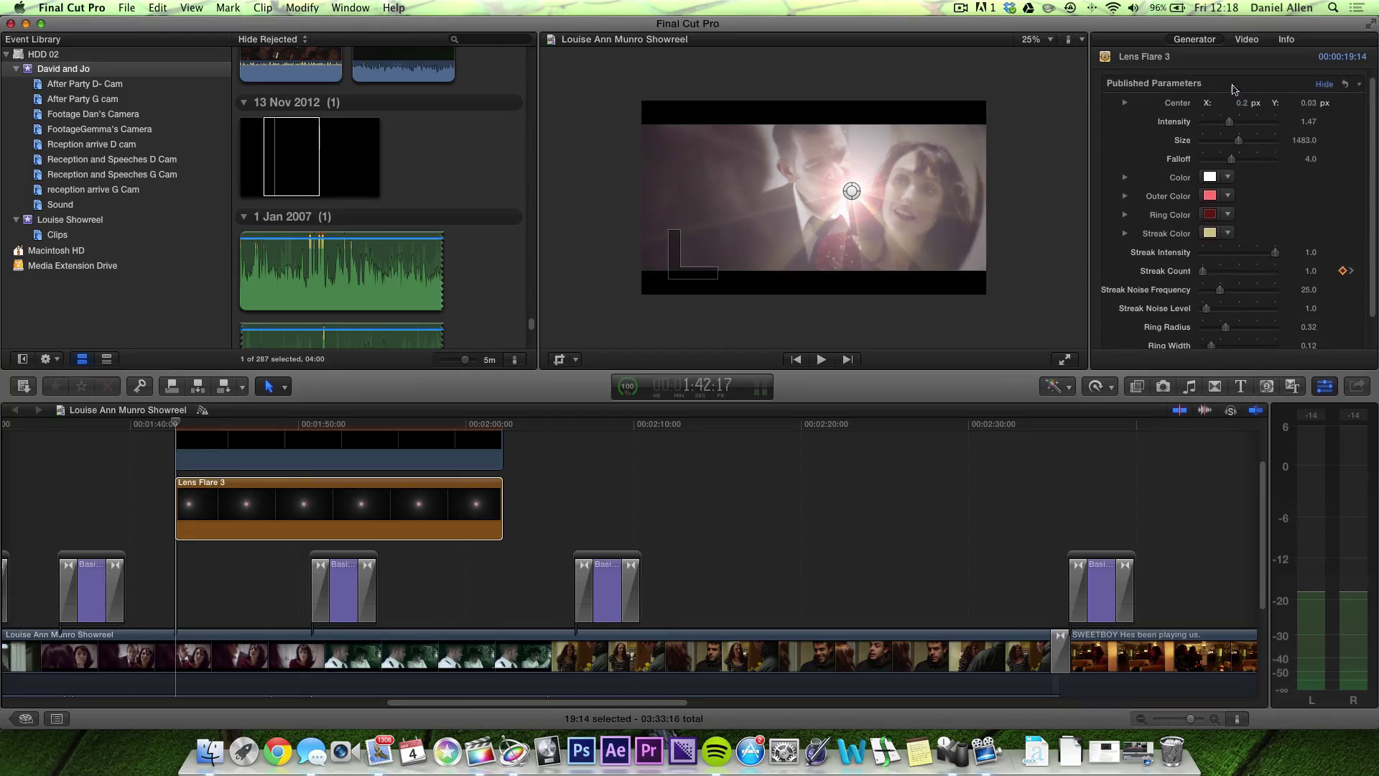
{"action": "left_click_drag", "start_coordinate": [852, 190], "coordinate": [996, 189]}
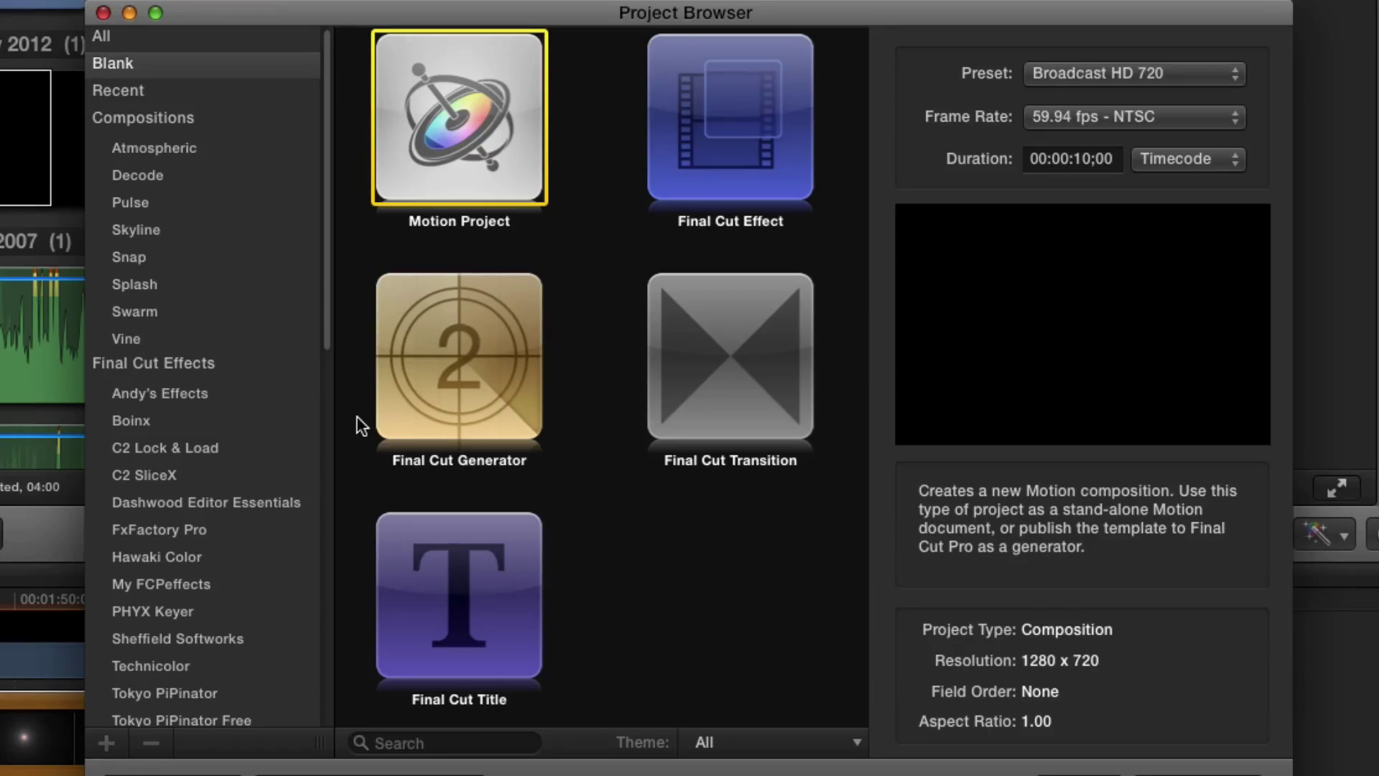
Step: Create a Final Cut Generator project at Broadcast HD 1080, 25 fps, 10 seconds long
{"action": "left_click", "coordinate": [423, 376]}
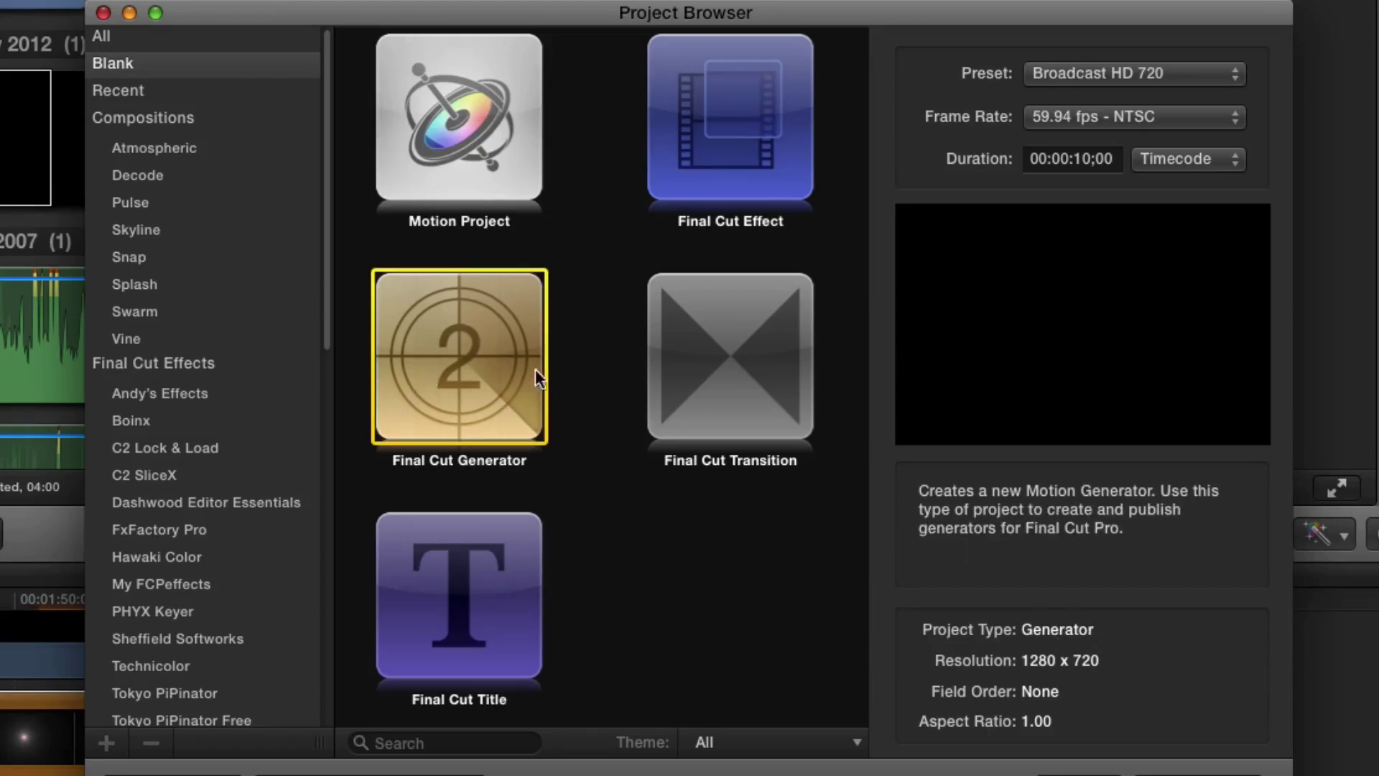
{"action": "left_click", "coordinate": [1084, 71]}
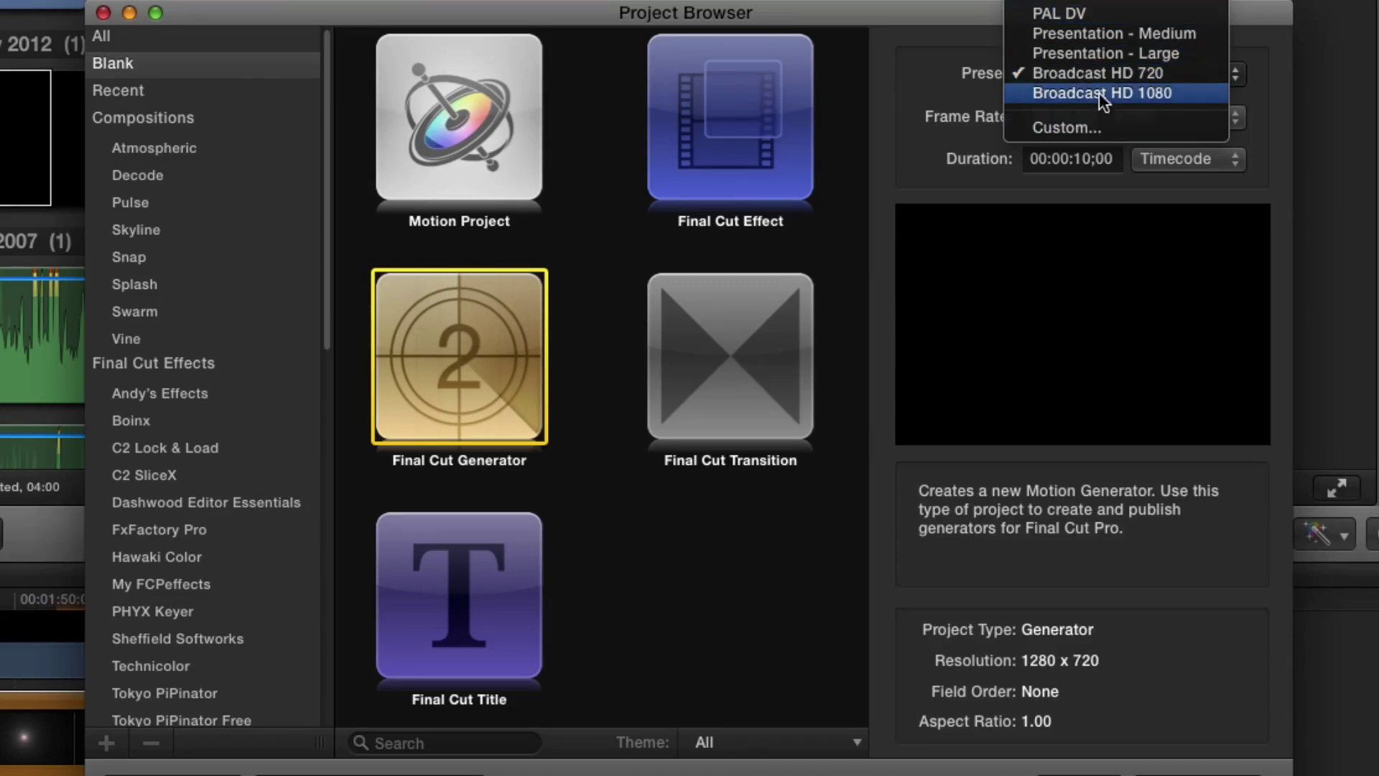
{"action": "left_click", "coordinate": [1102, 93]}
{"action": "left_click", "coordinate": [1034, 127]}
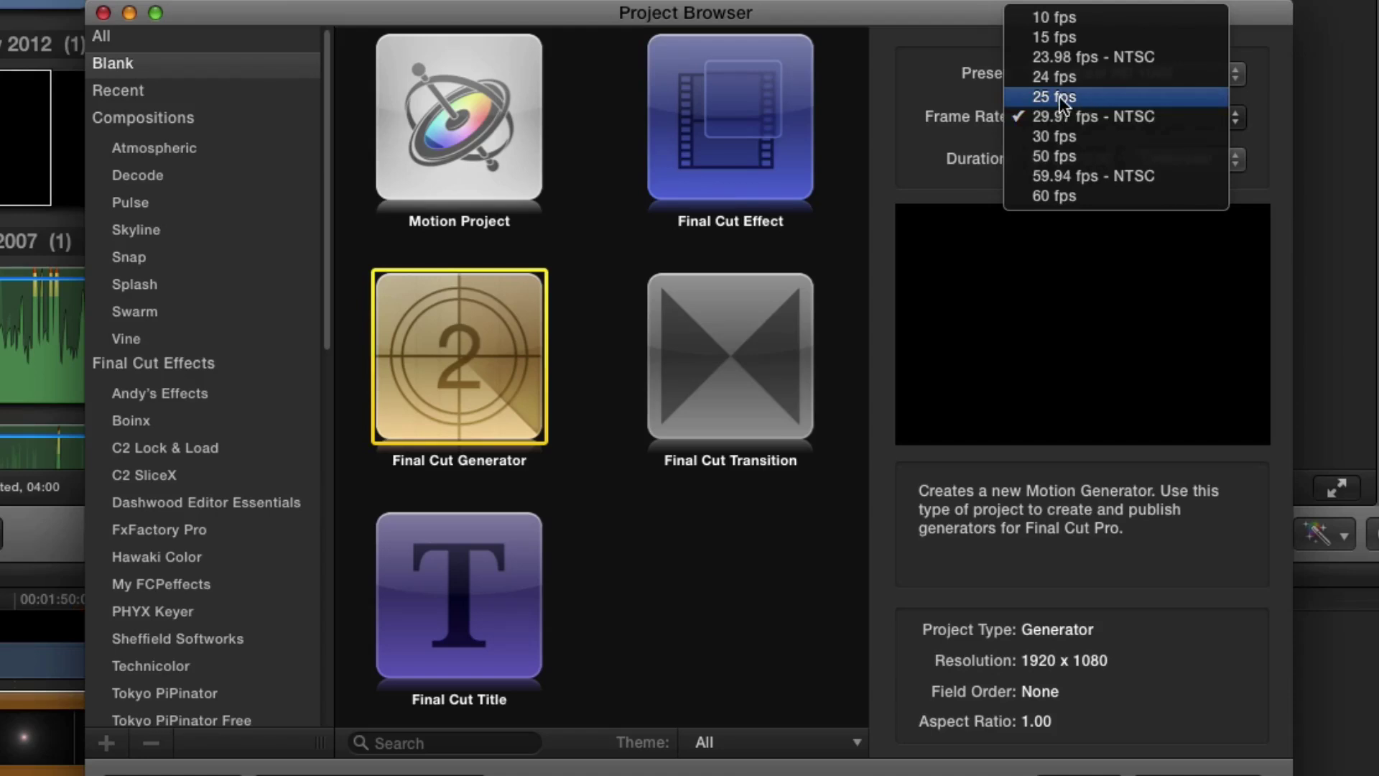
{"action": "left_click", "coordinate": [1058, 97]}
{"action": "left_click", "coordinate": [1081, 159]}
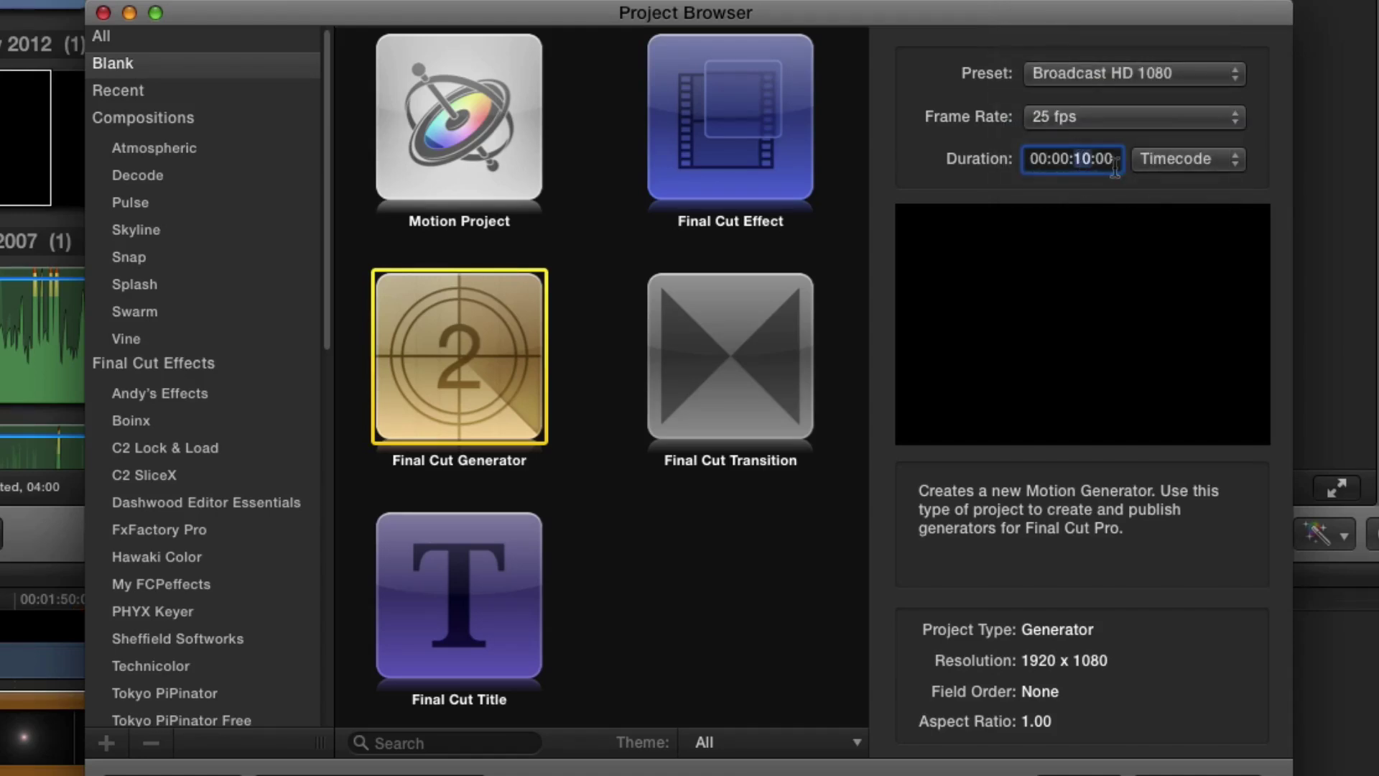
{"action": "type", "text": "10"}
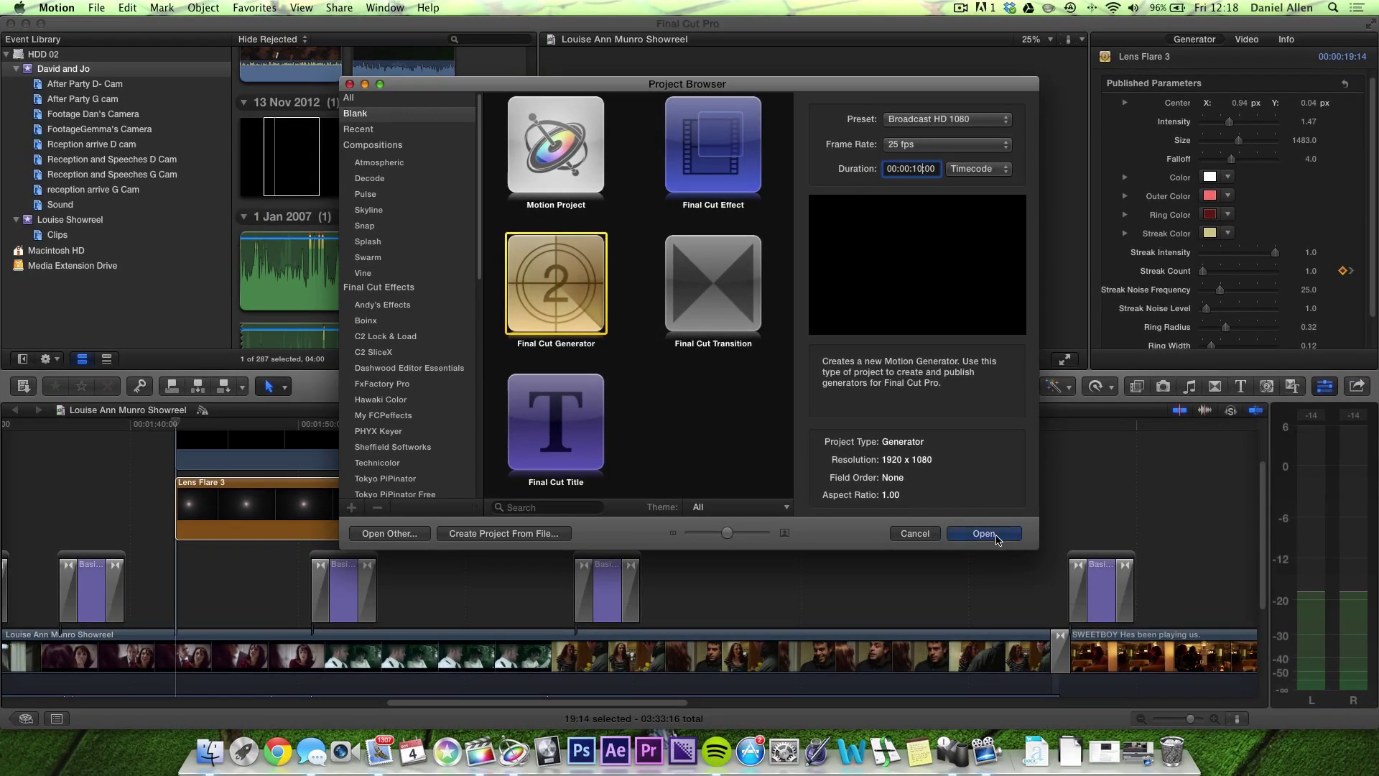
{"action": "left_click", "coordinate": [995, 536]}
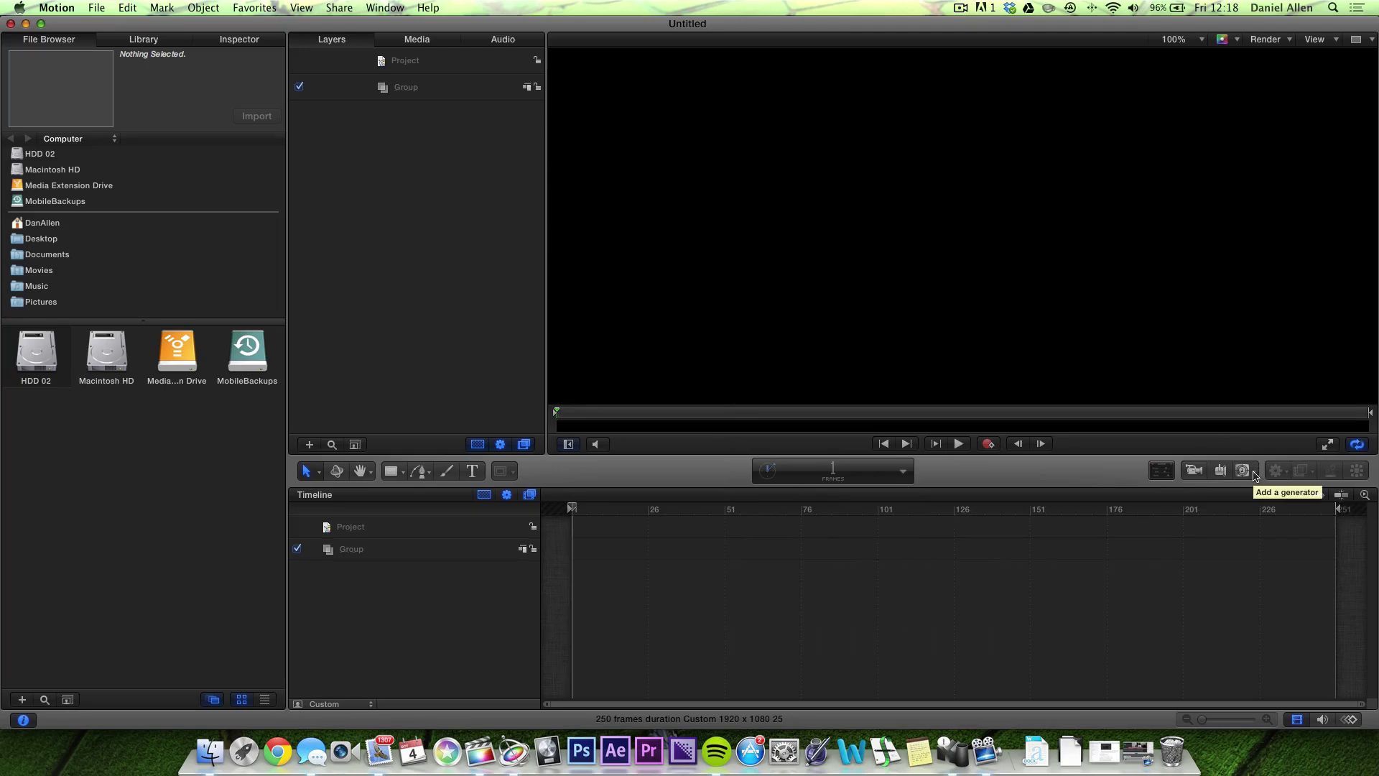
Step: Add a Lens Flare generator to the Group and scrub forward to preview its glow
{"action": "left_click", "coordinate": [1248, 476]}
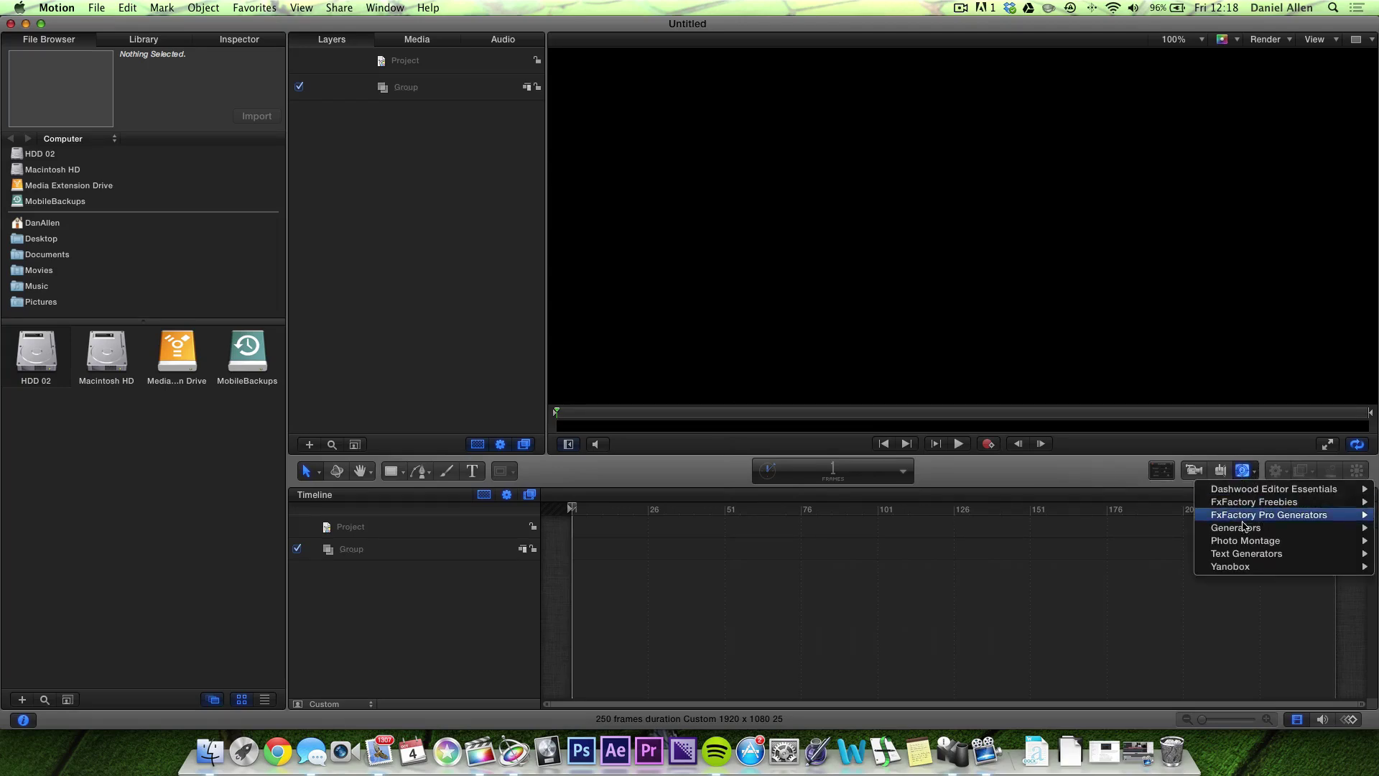
{"action": "mouse_move", "coordinate": [1252, 535]}
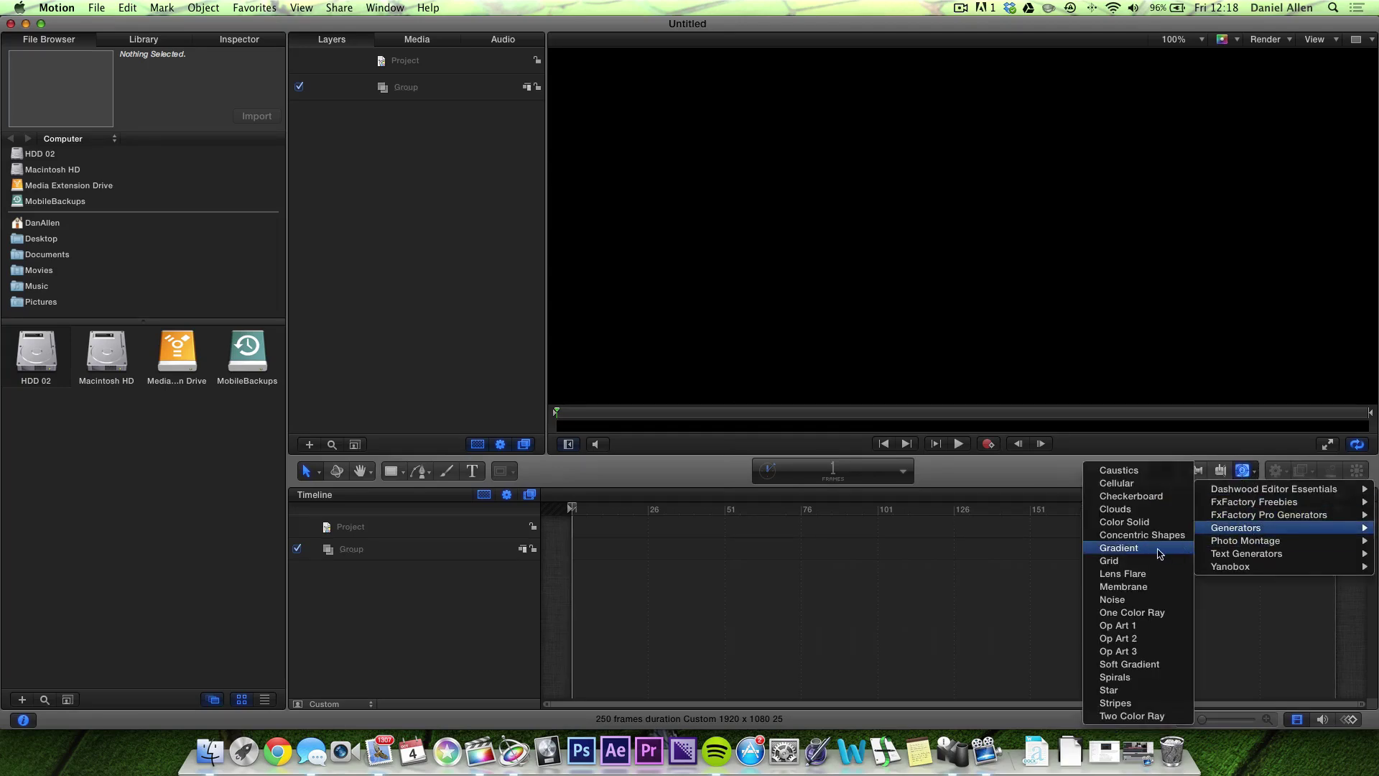
{"action": "left_click", "coordinate": [1144, 577]}
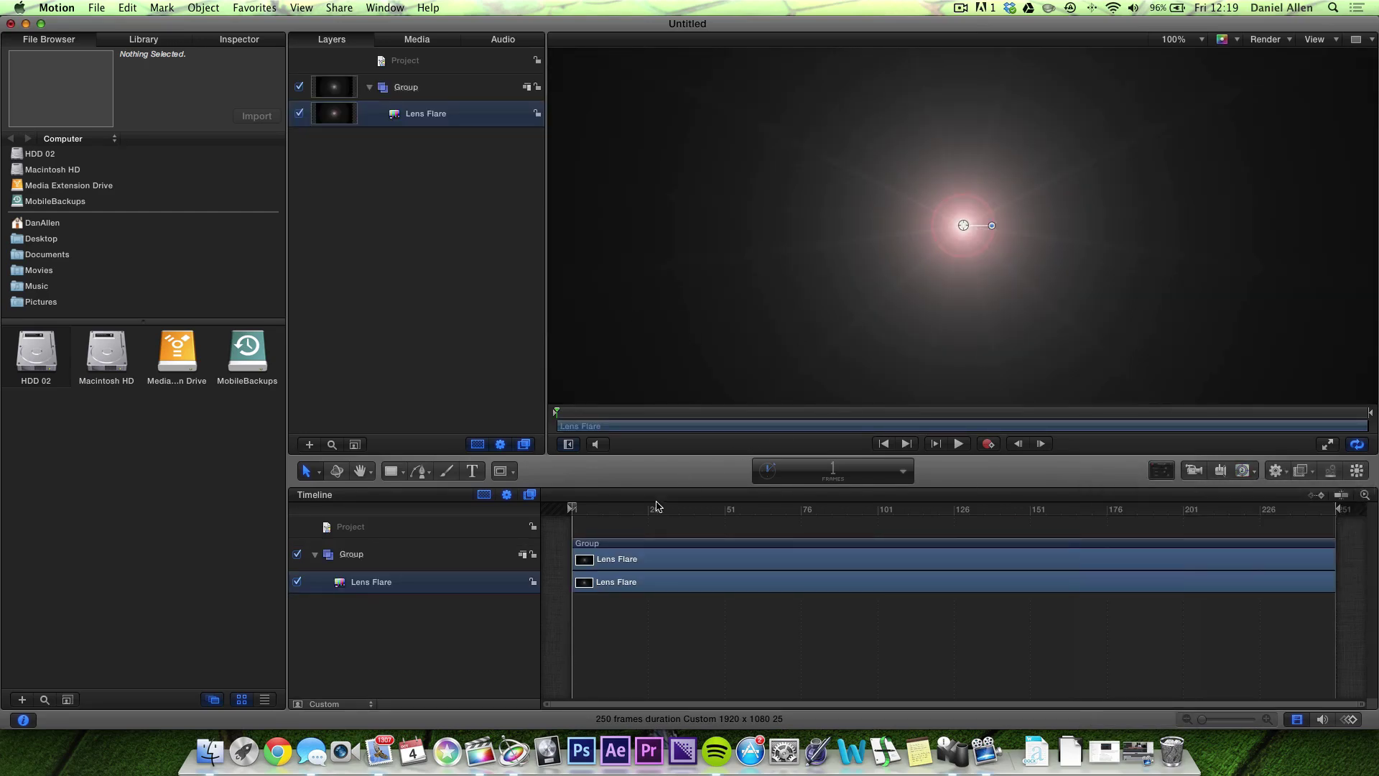
{"action": "left_click_drag", "start_coordinate": [642, 509], "coordinate": [677, 514]}
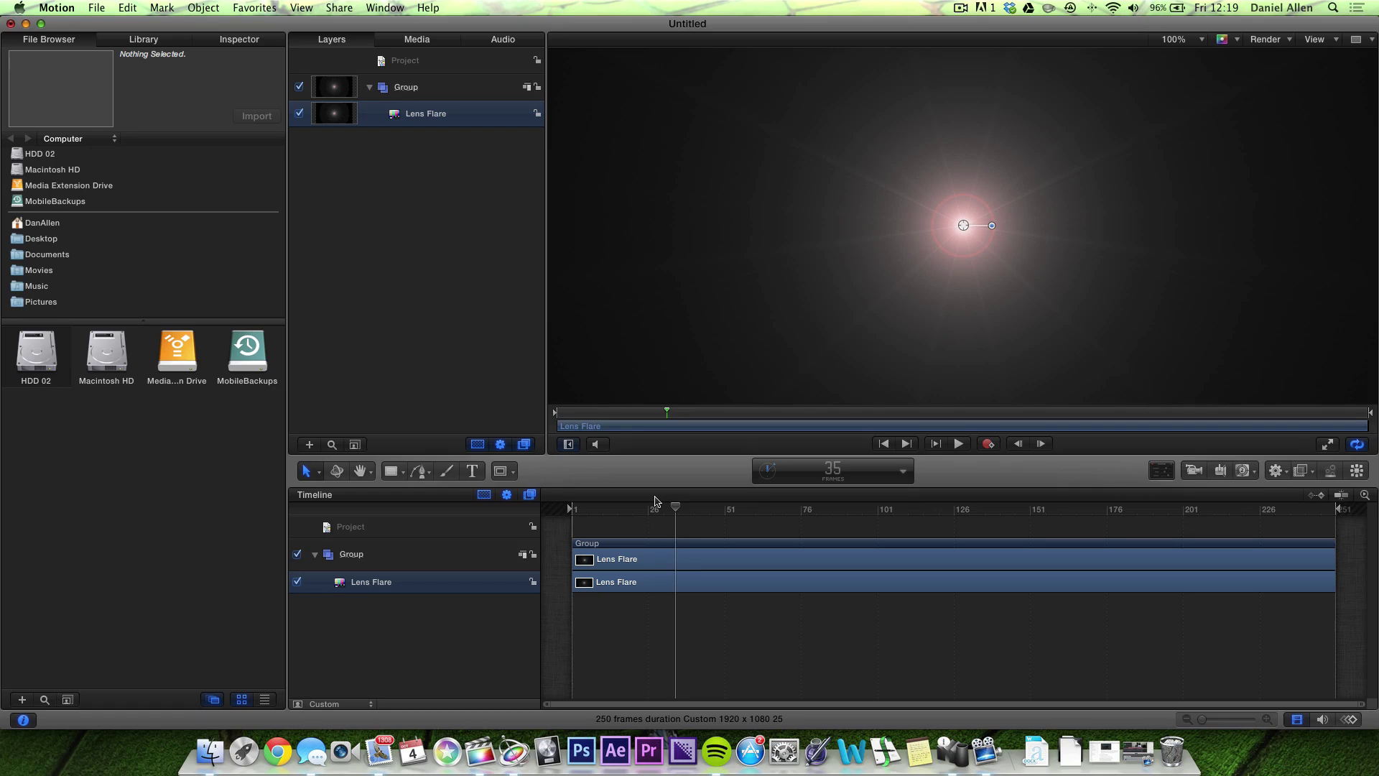
Step: Show the Lens Flare's settings and publish its Height parameter
{"action": "left_click", "coordinate": [231, 45]}
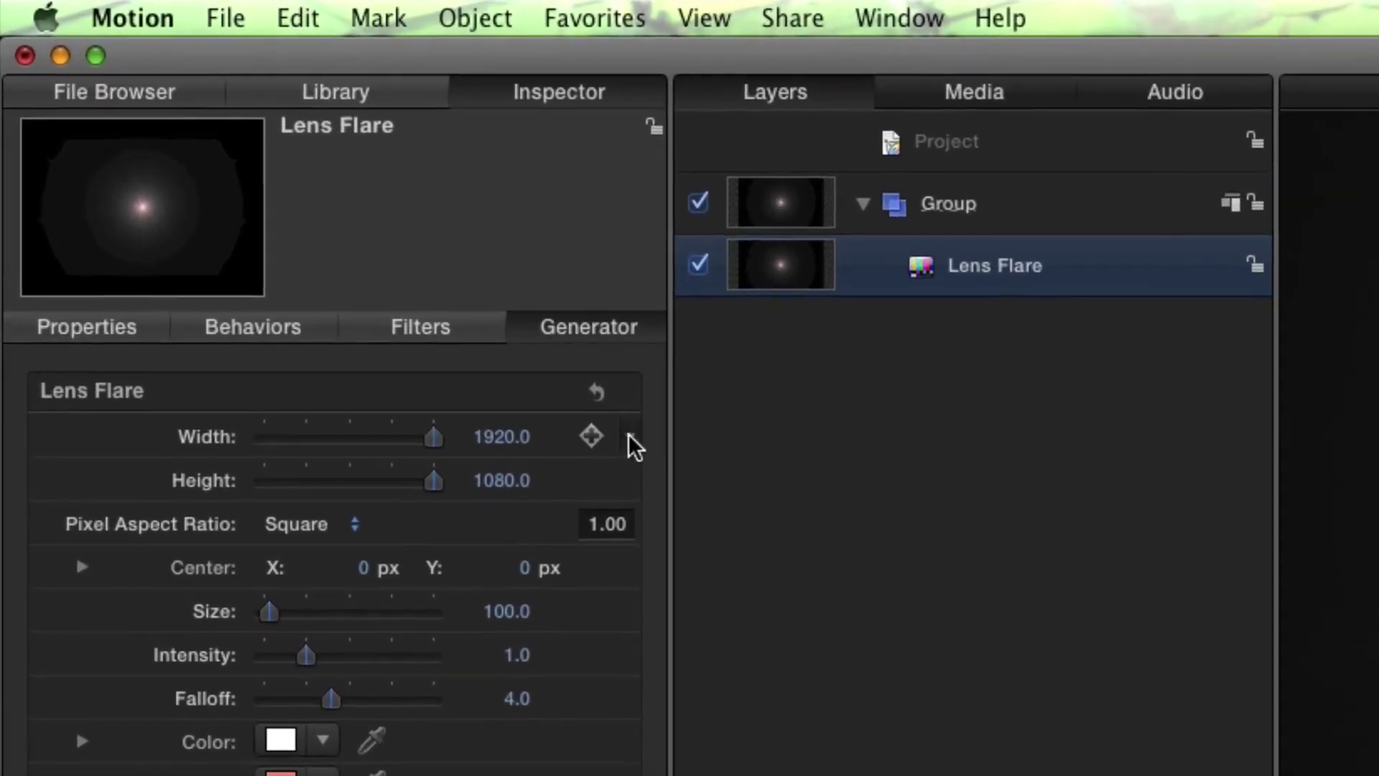
{"action": "left_click", "coordinate": [299, 206]}
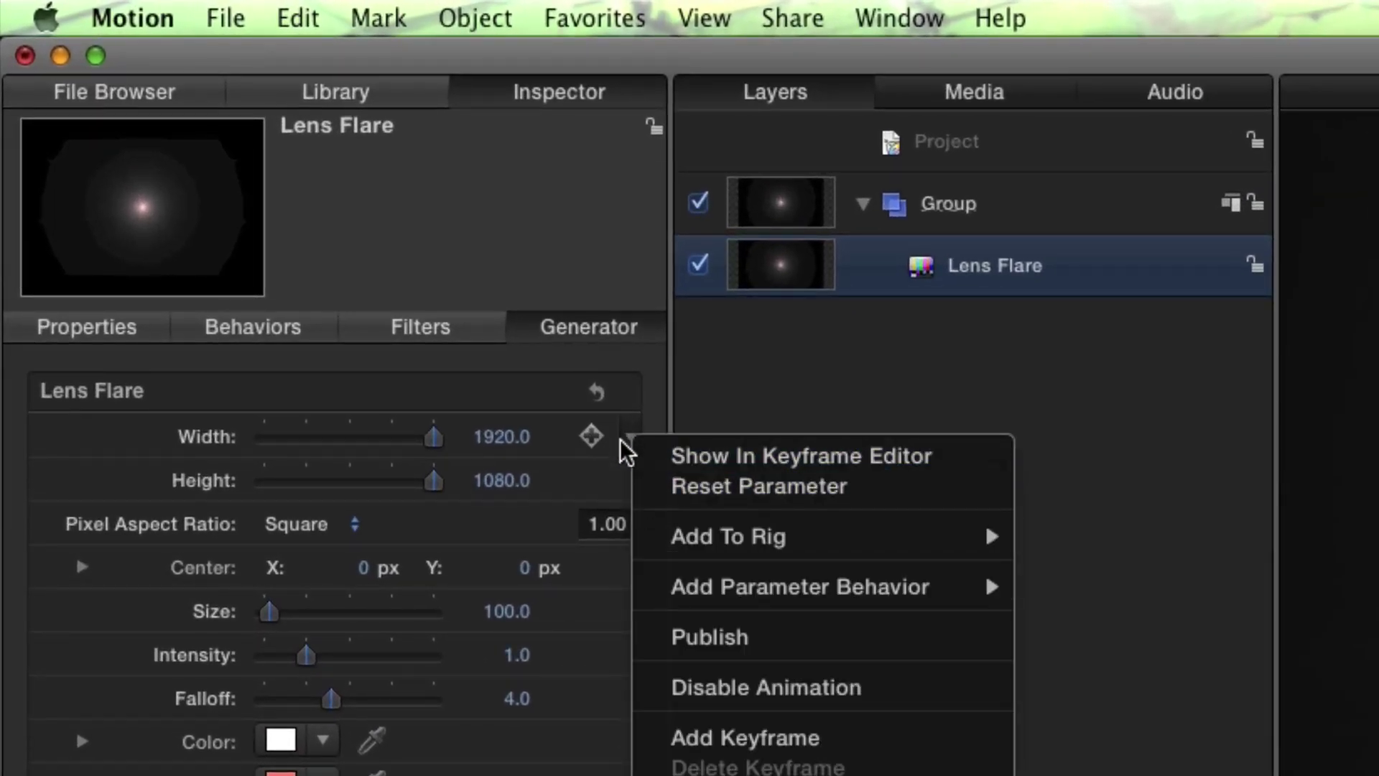
{"action": "mouse_move", "coordinate": [668, 549]}
{"action": "key", "text": "Escape"}
{"action": "left_click", "coordinate": [629, 480]}
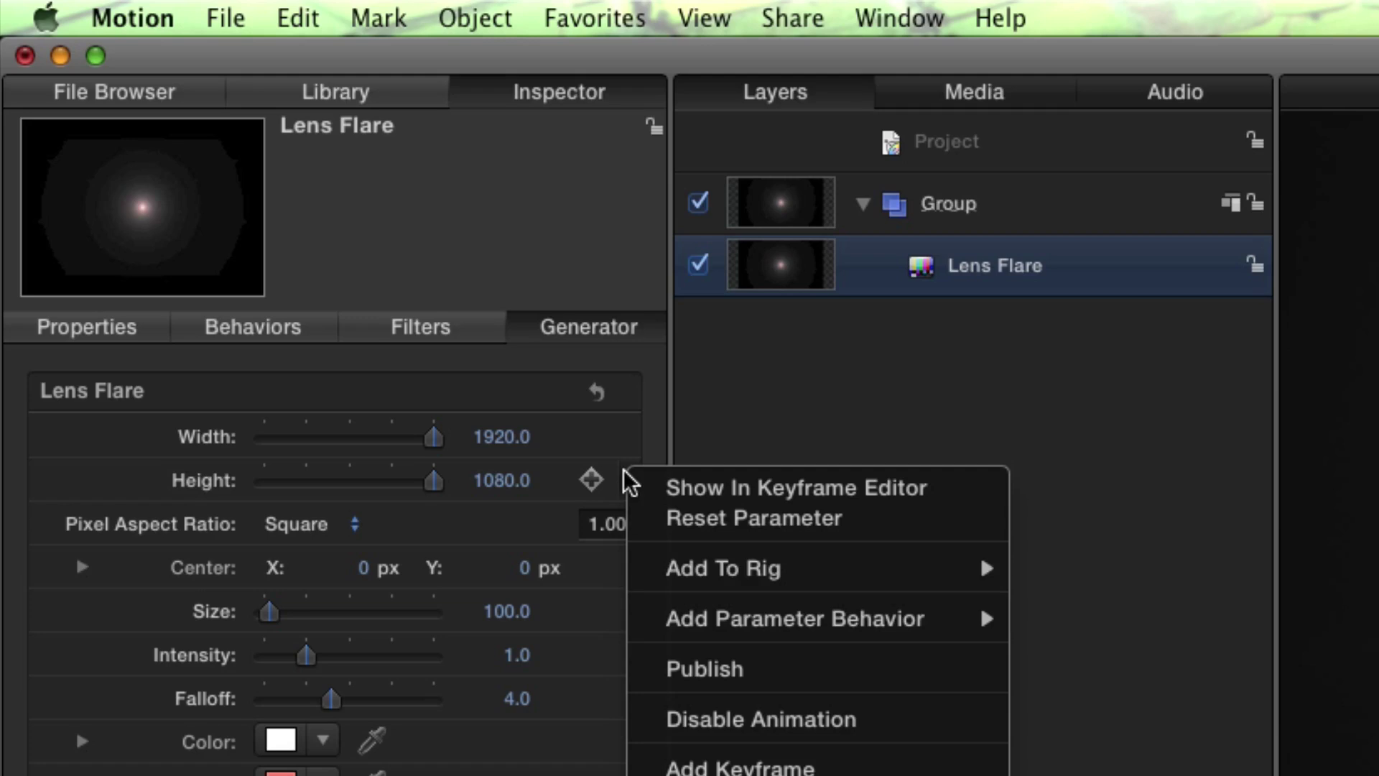
{"action": "left_click", "coordinate": [668, 657]}
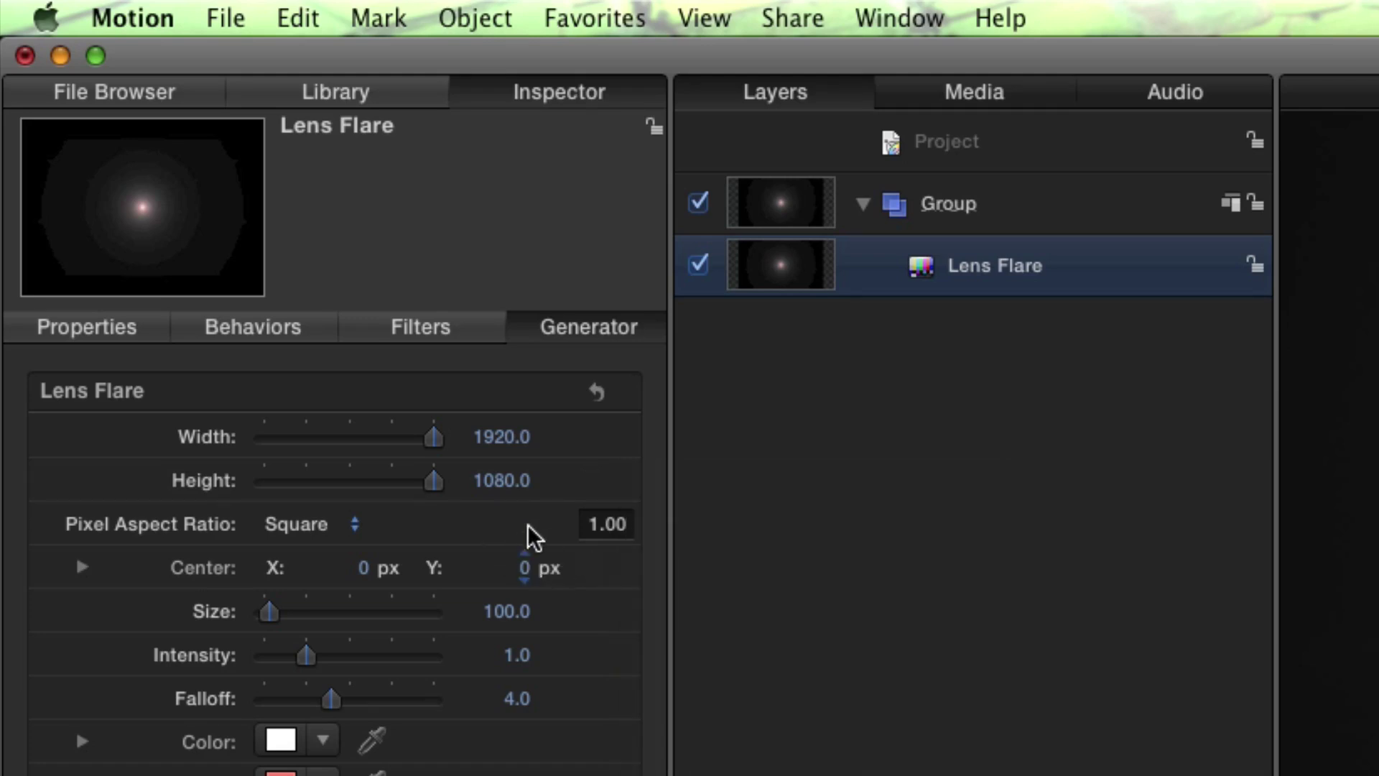
Step: Publish the Center, Size, Intensity, Falloff and Color parameters
{"action": "left_click", "coordinate": [630, 569]}
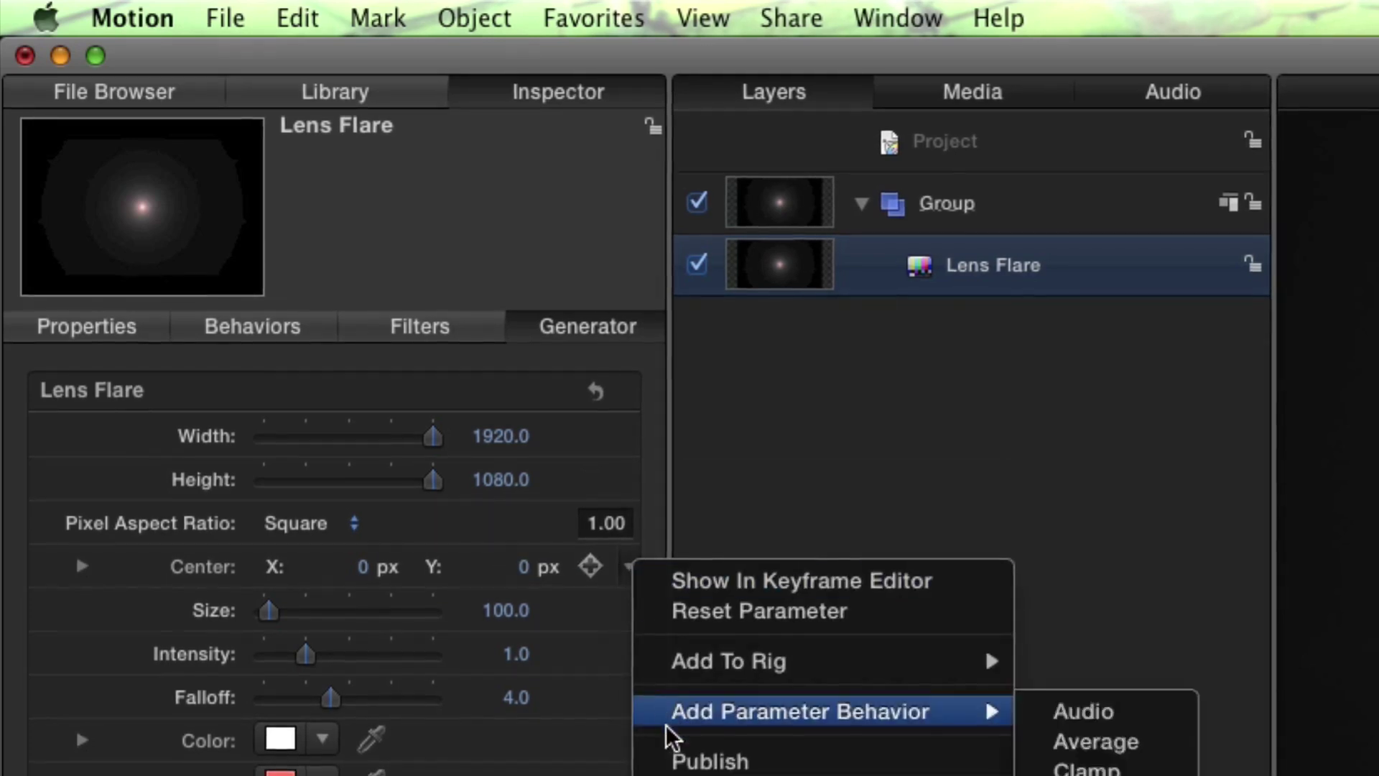
{"action": "left_click", "coordinate": [626, 611]}
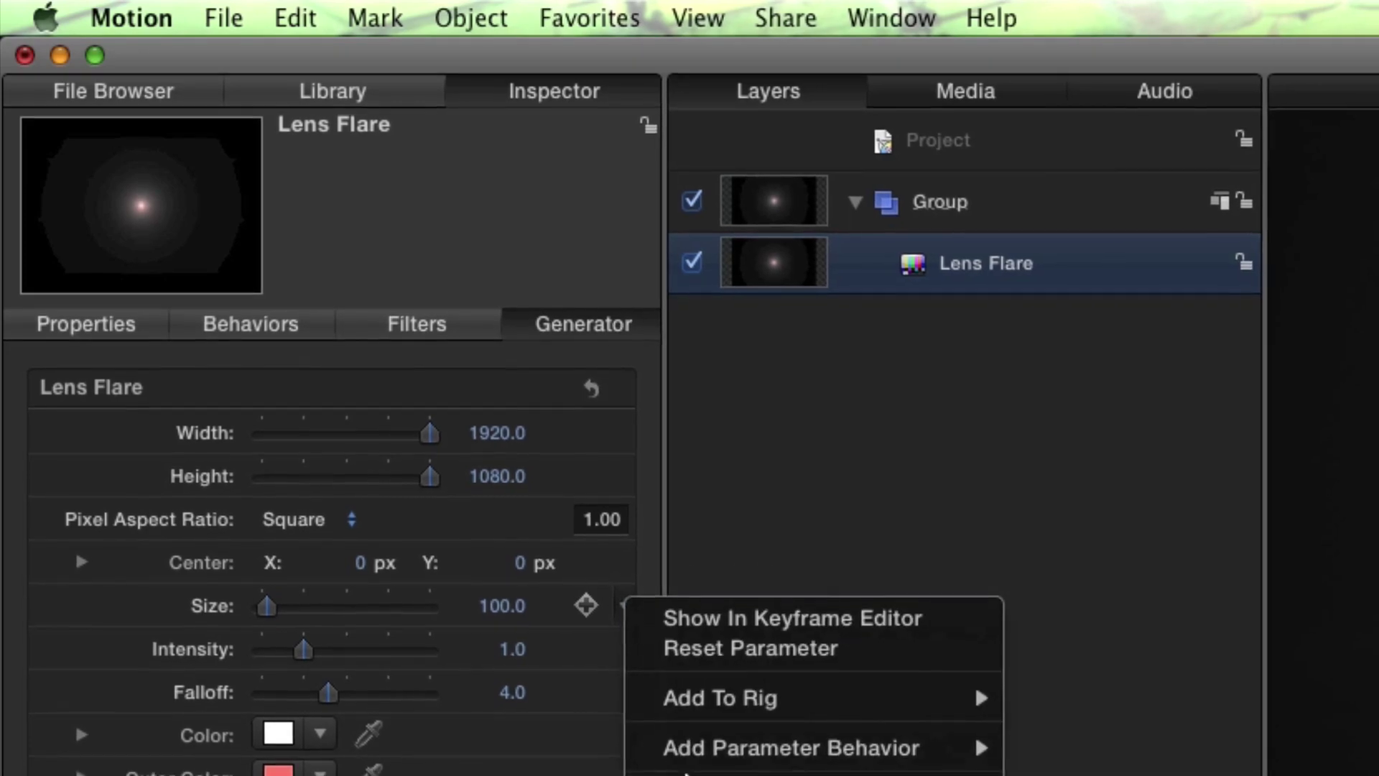
{"action": "left_click", "coordinate": [681, 772]}
{"action": "left_click", "coordinate": [620, 647]}
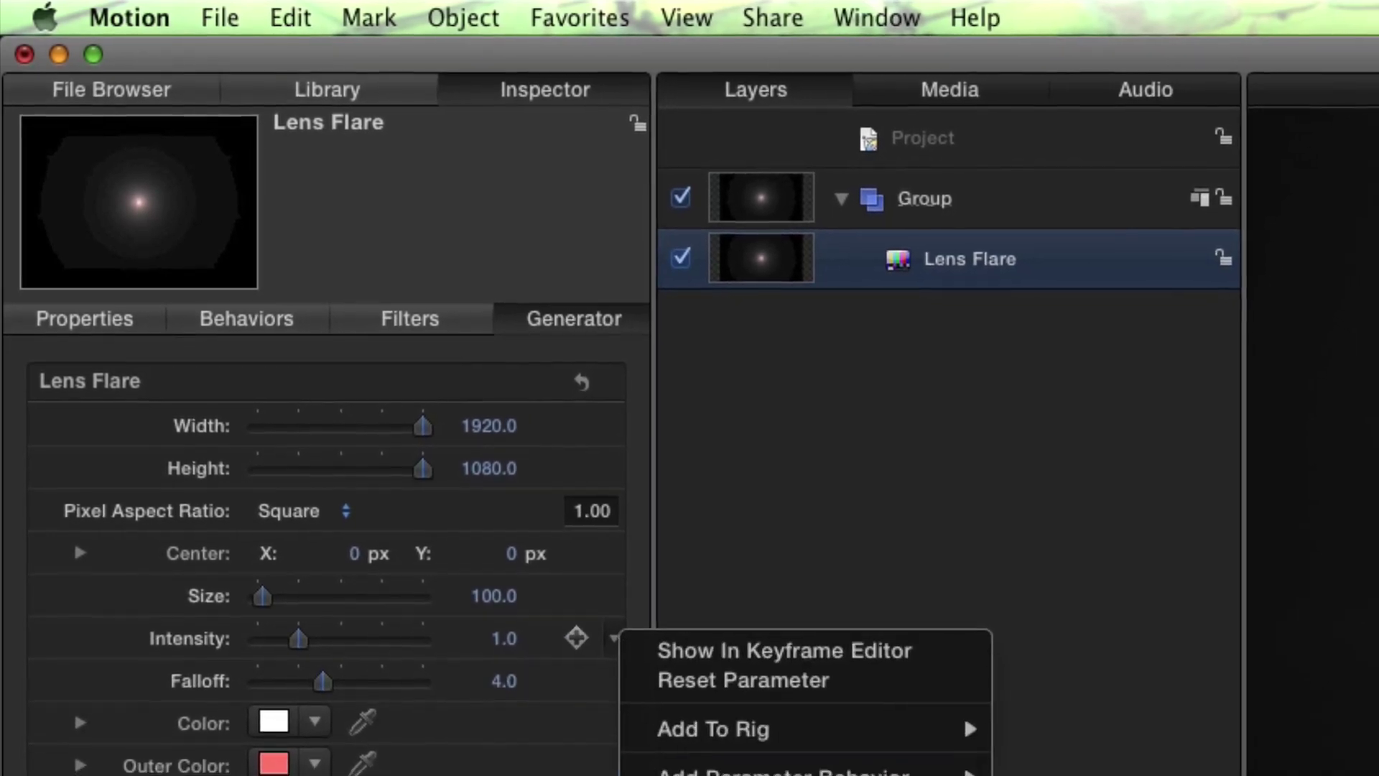
{"action": "left_click", "coordinate": [609, 677]}
{"action": "left_click", "coordinate": [609, 676]}
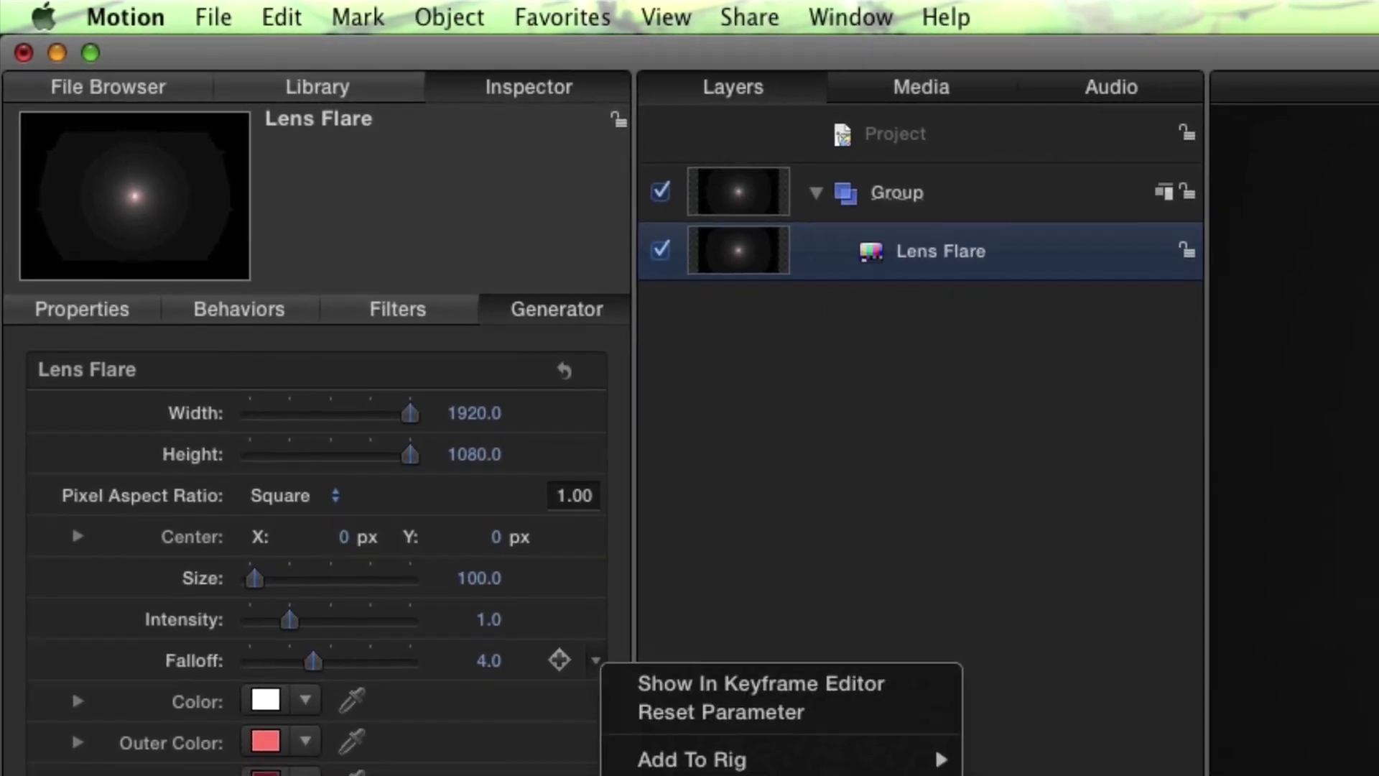
{"action": "left_click", "coordinate": [587, 697]}
{"action": "left_click", "coordinate": [588, 696]}
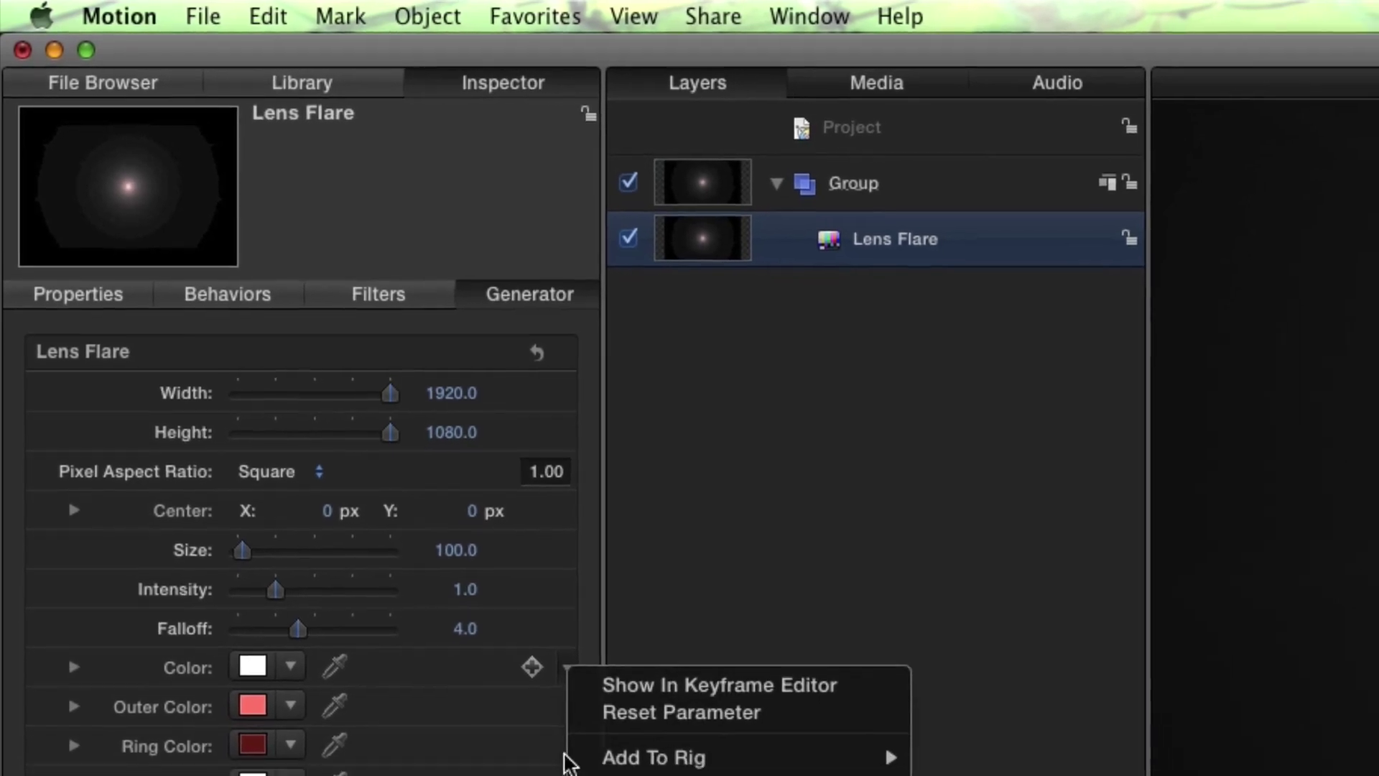
{"action": "left_click", "coordinate": [596, 735]}
Step: Publish the Outer Color, Ring Color, Streak Color and Streak Intensity parameters
{"action": "left_click", "coordinate": [563, 695]}
{"action": "left_click", "coordinate": [563, 695]}
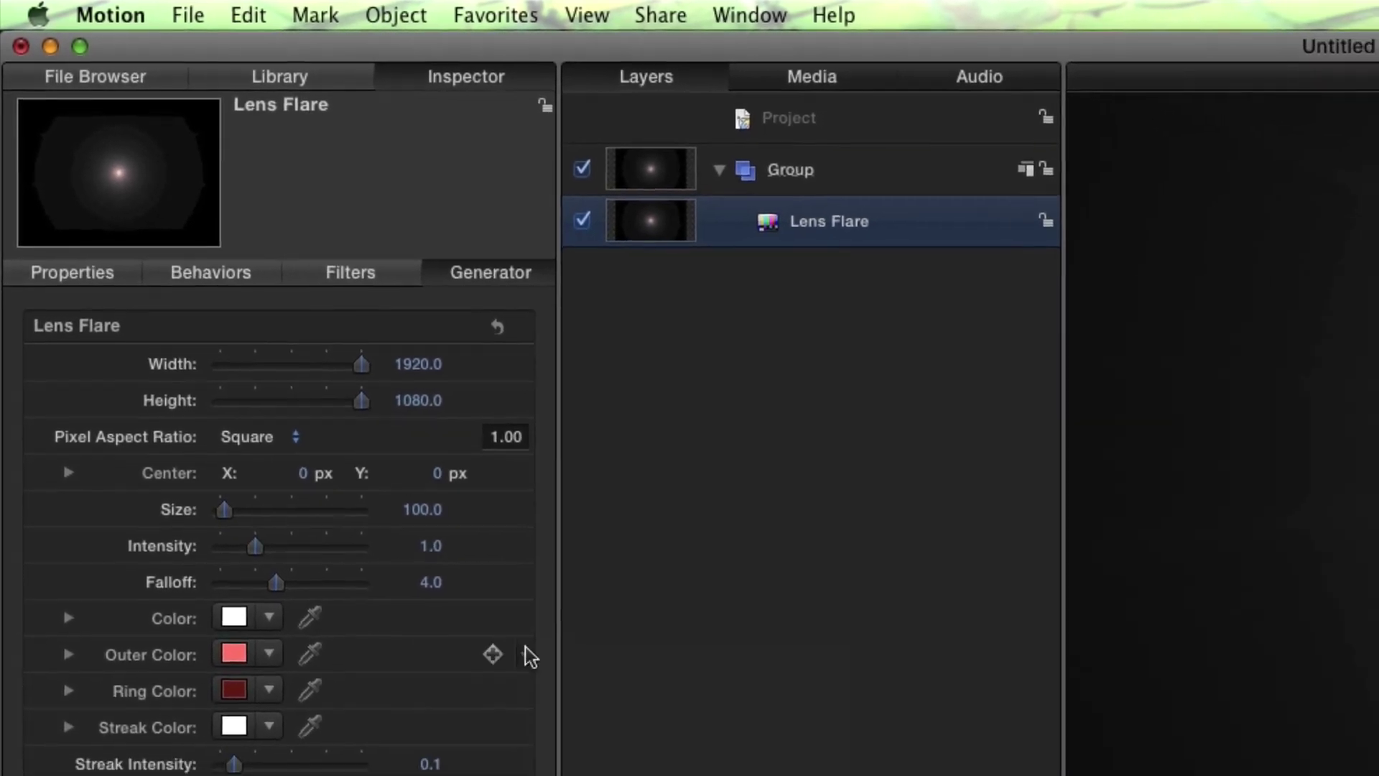
{"action": "left_click", "coordinate": [562, 697]}
{"action": "left_click", "coordinate": [512, 674]}
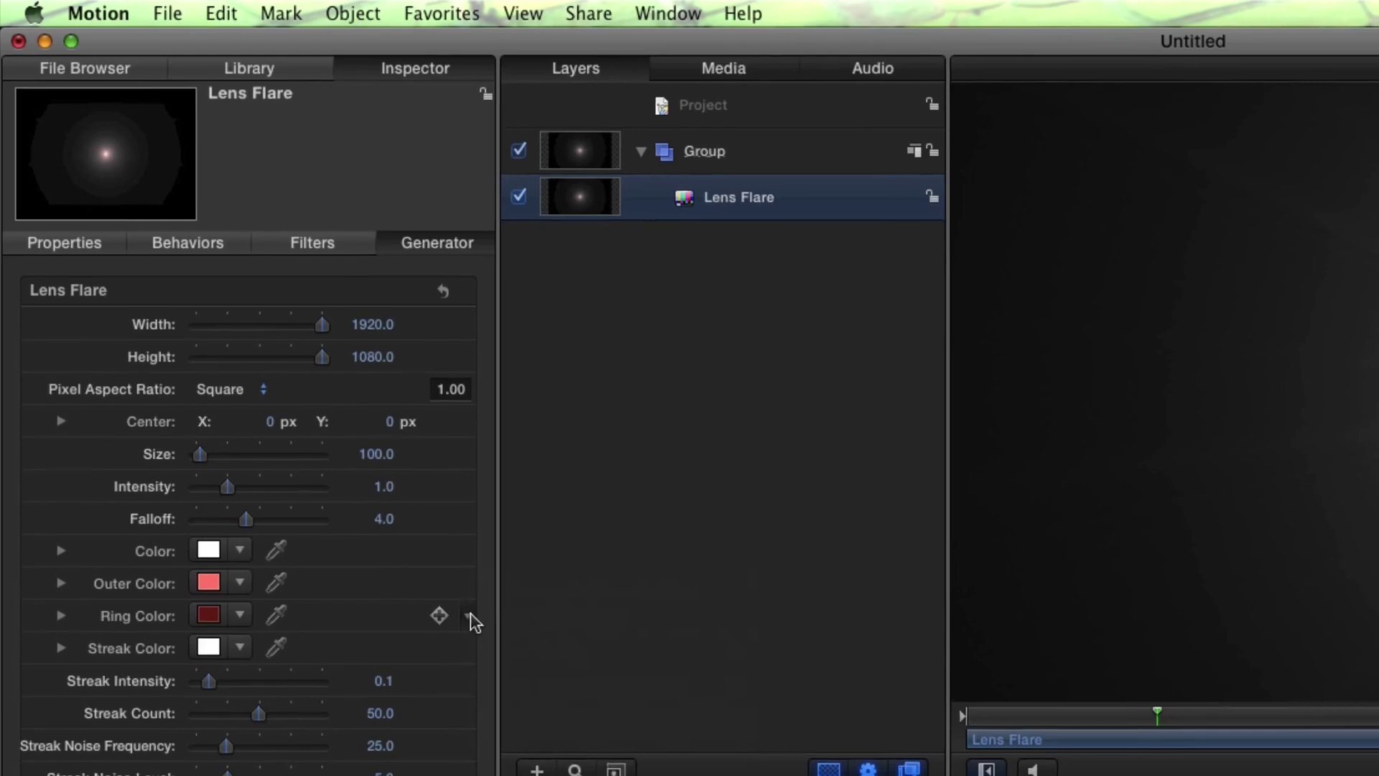
{"action": "left_click", "coordinate": [512, 674]}
{"action": "left_click", "coordinate": [496, 732]}
{"action": "left_click", "coordinate": [451, 624]}
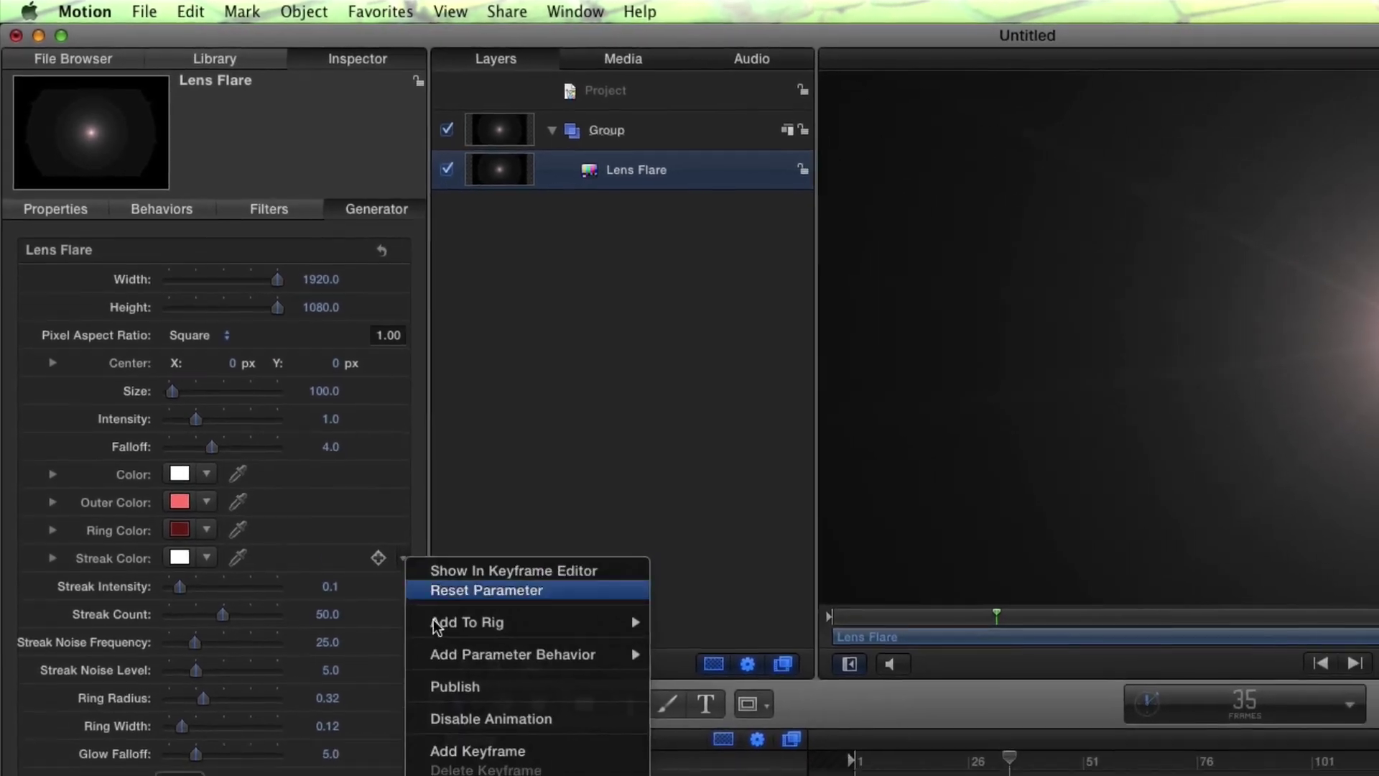
{"action": "left_click", "coordinate": [433, 663]}
{"action": "left_click", "coordinate": [388, 566]}
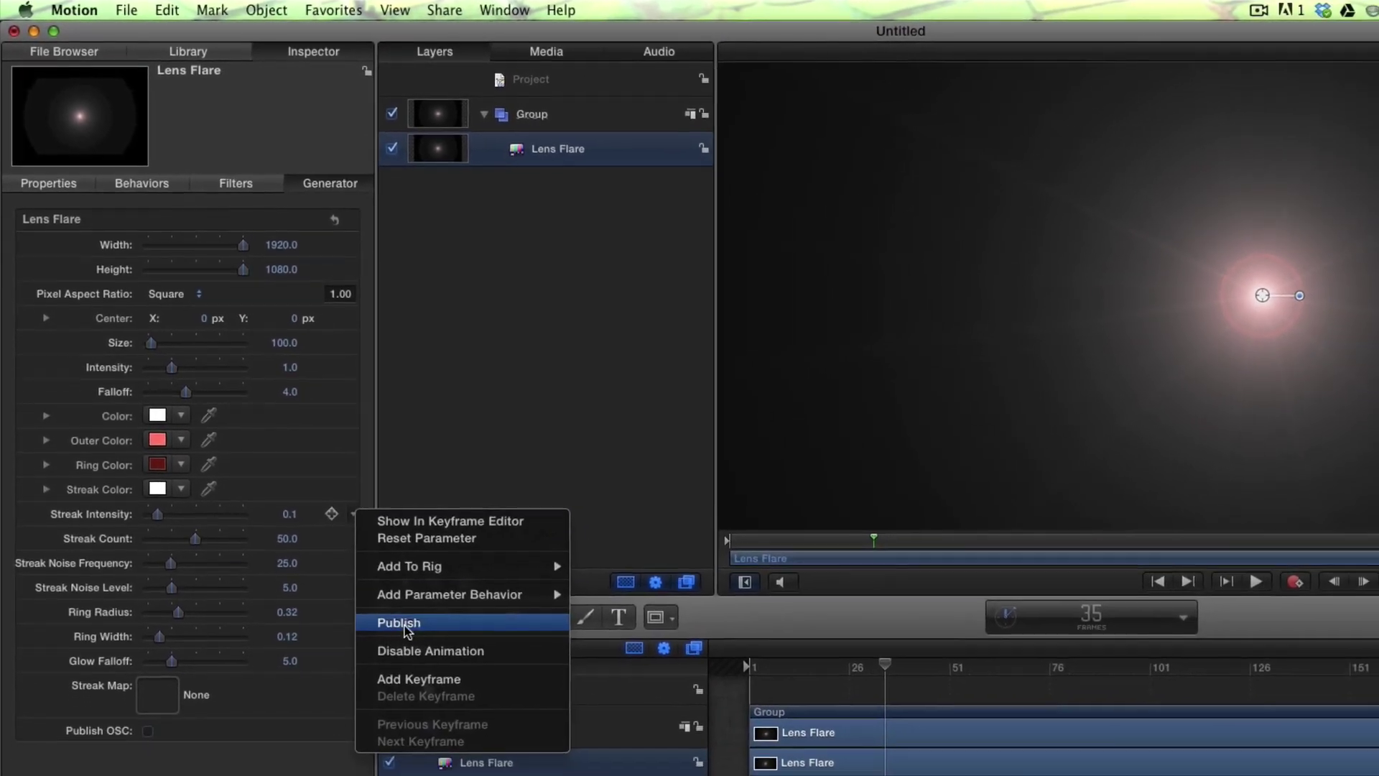
{"action": "left_click", "coordinate": [440, 691]}
Step: Publish Streak Count, Streak Noise Frequency, Ring Radius, Ring Width and Glow Falloff
{"action": "left_click", "coordinate": [343, 523]}
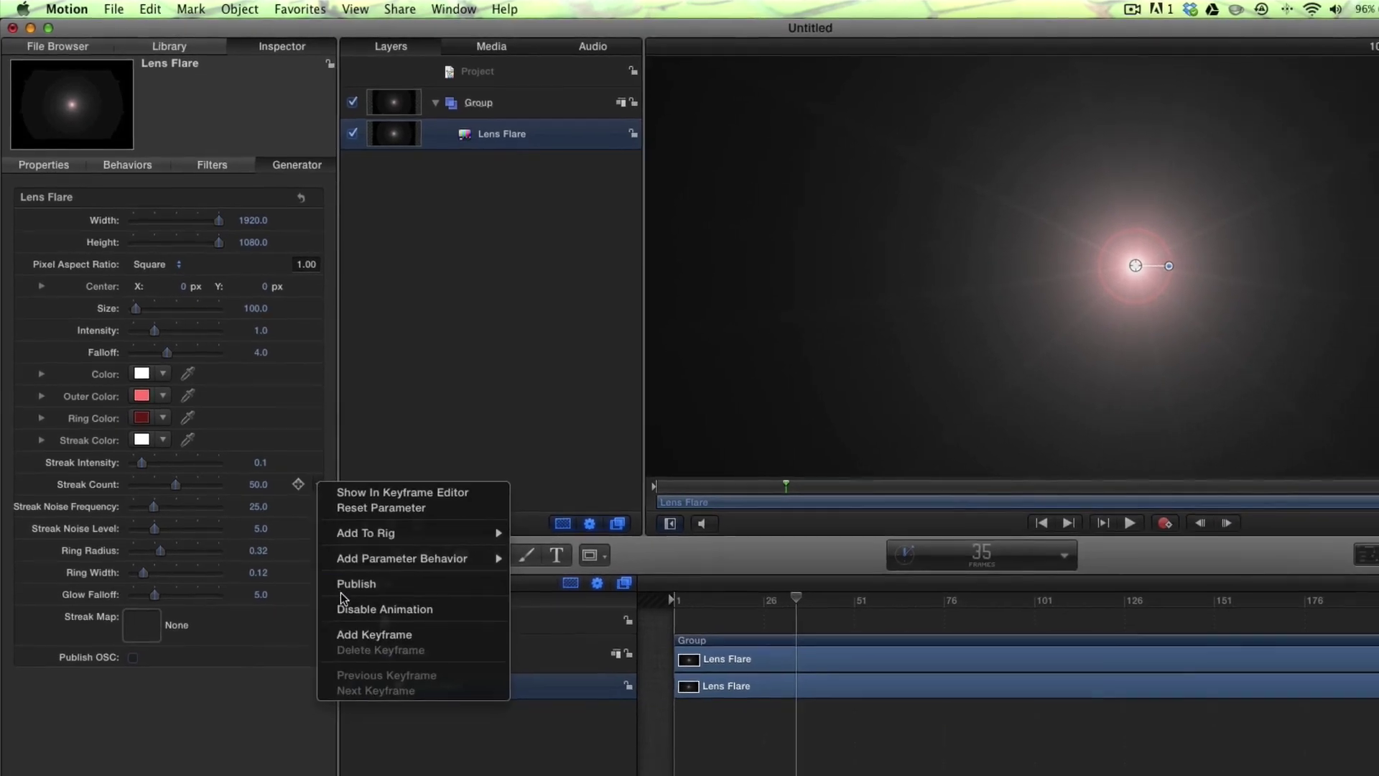
{"action": "left_click", "coordinate": [337, 571]}
{"action": "left_click", "coordinate": [310, 495]}
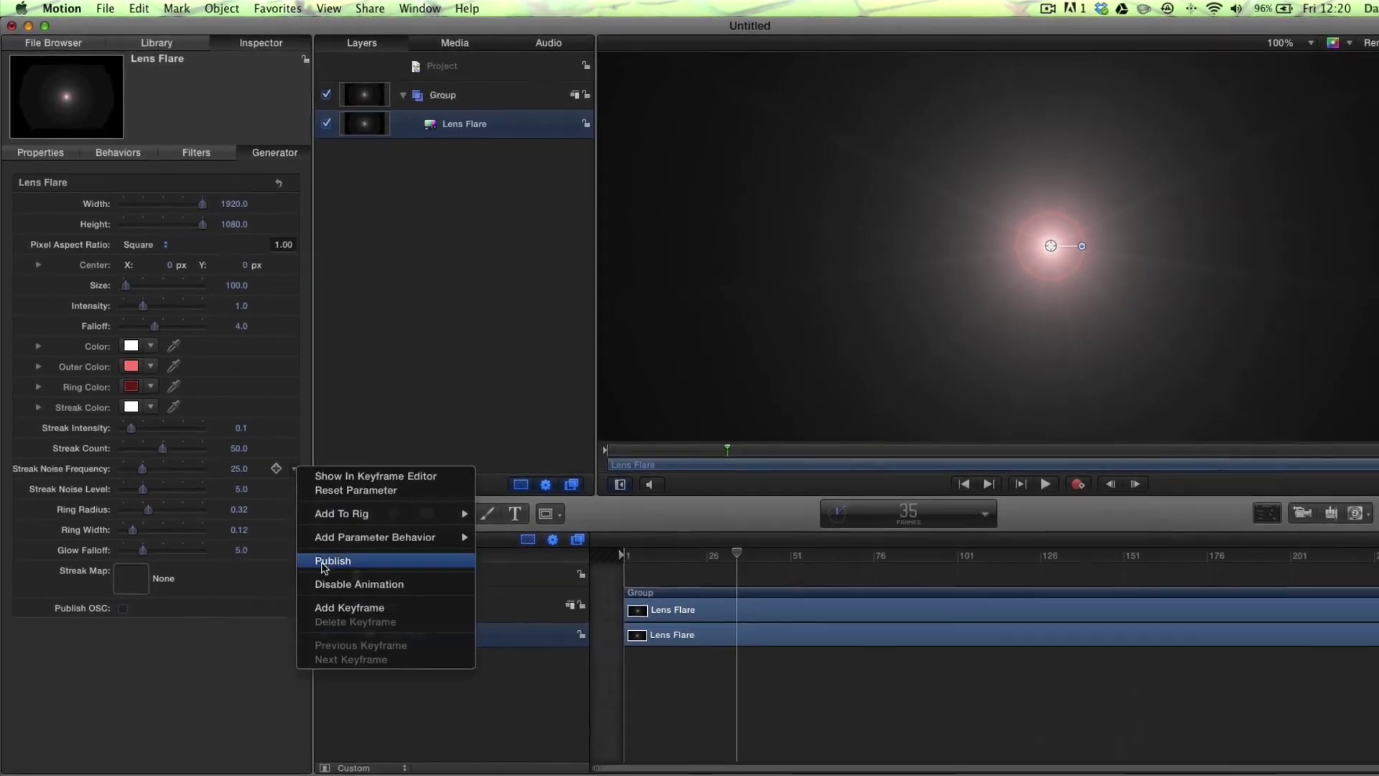
{"action": "left_click", "coordinate": [346, 592]}
{"action": "left_click", "coordinate": [290, 501]}
{"action": "left_click", "coordinate": [327, 568]}
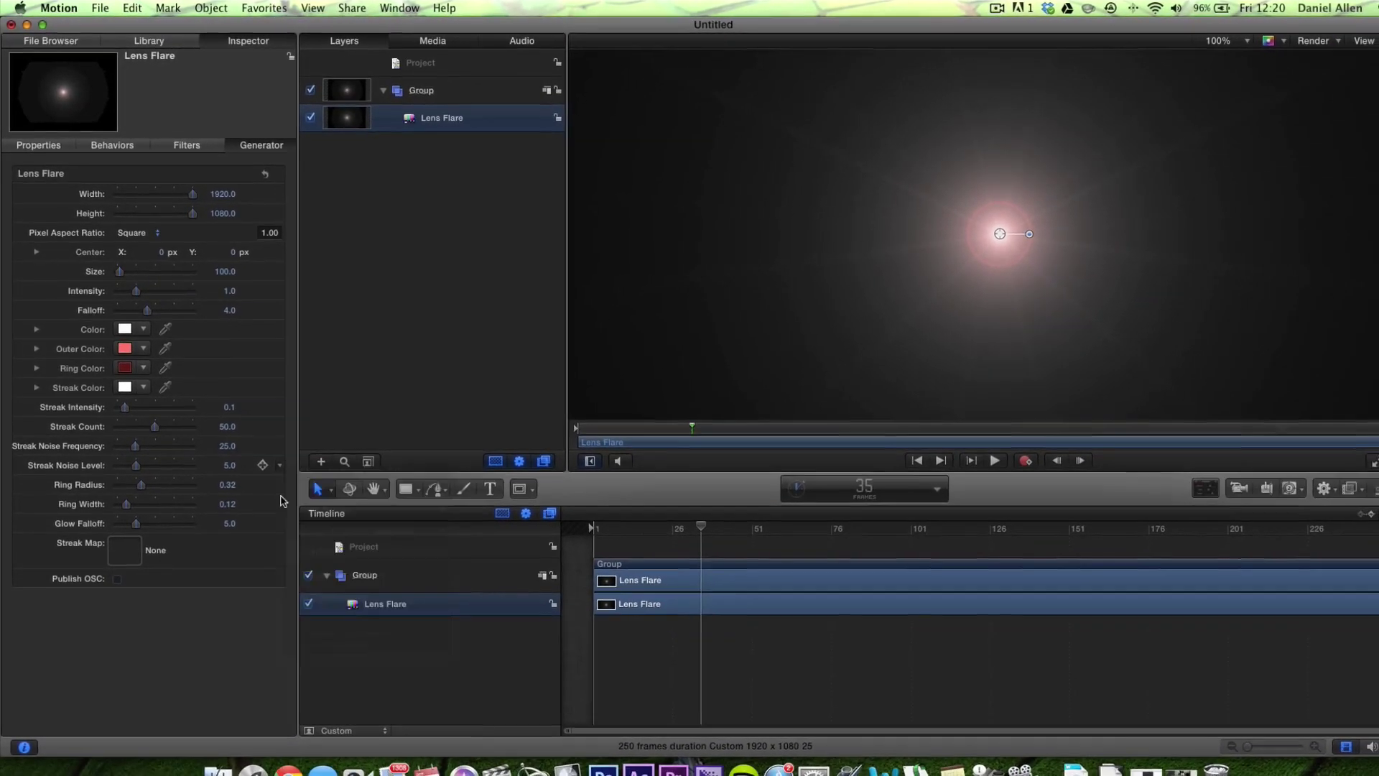
{"action": "left_click", "coordinate": [277, 481]}
{"action": "left_click", "coordinate": [320, 558]}
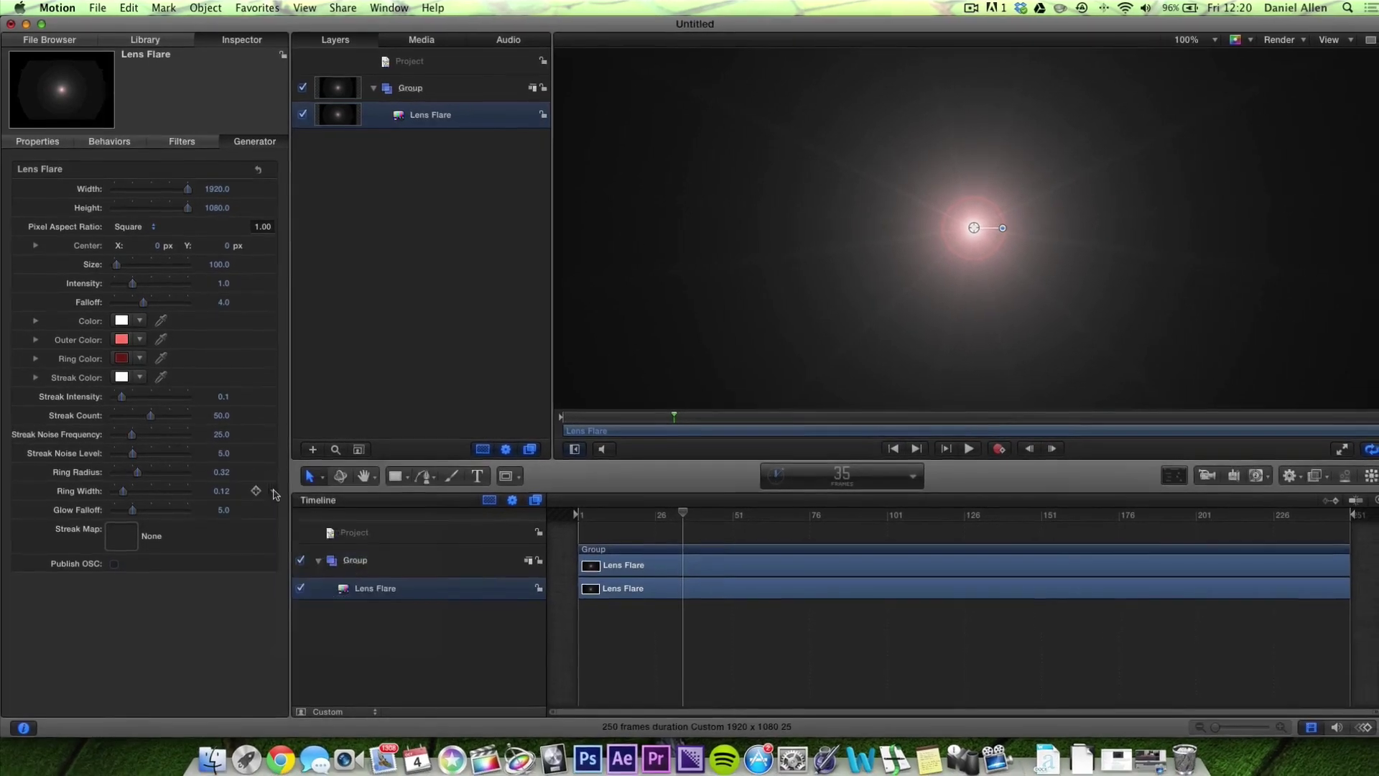
{"action": "left_click", "coordinate": [277, 499]}
{"action": "left_click", "coordinate": [308, 573]}
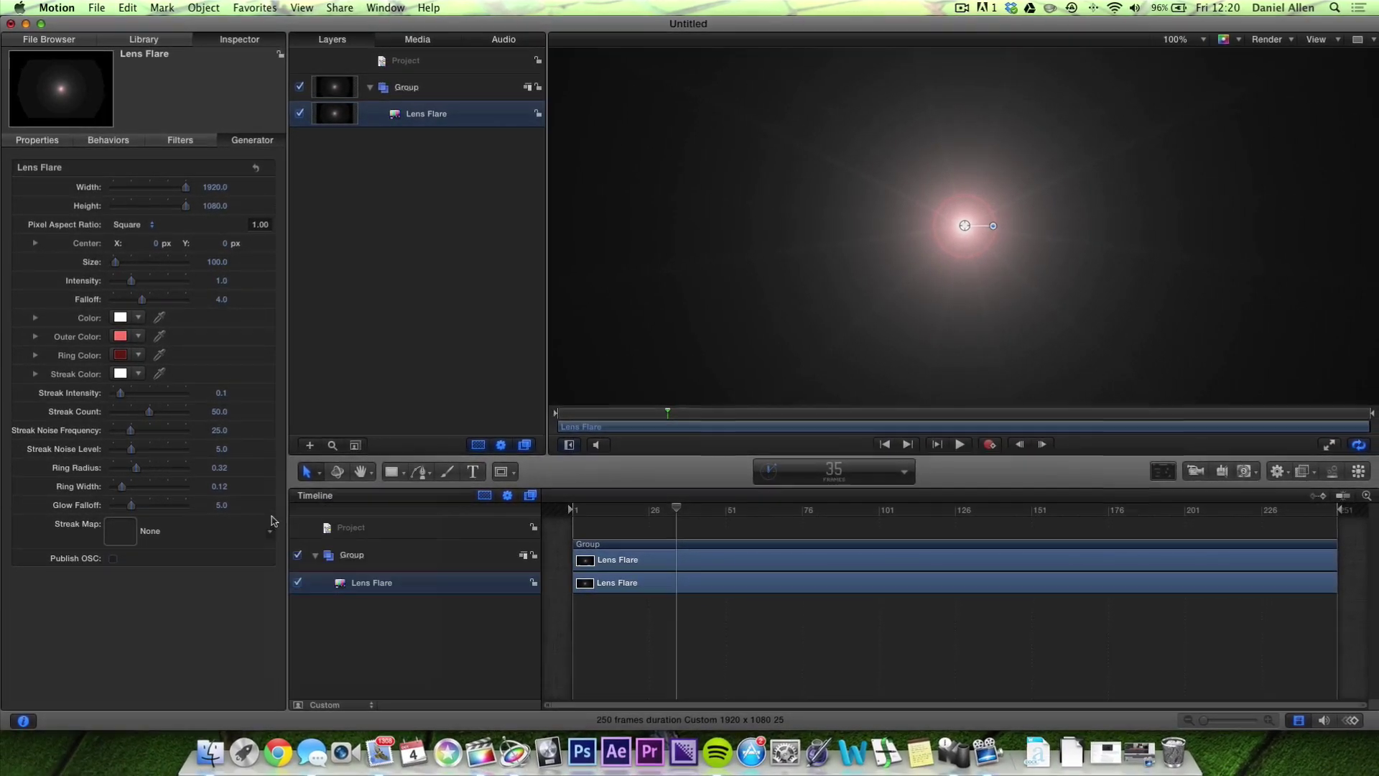
{"action": "left_click", "coordinate": [275, 512]}
{"action": "left_click", "coordinate": [306, 584]}
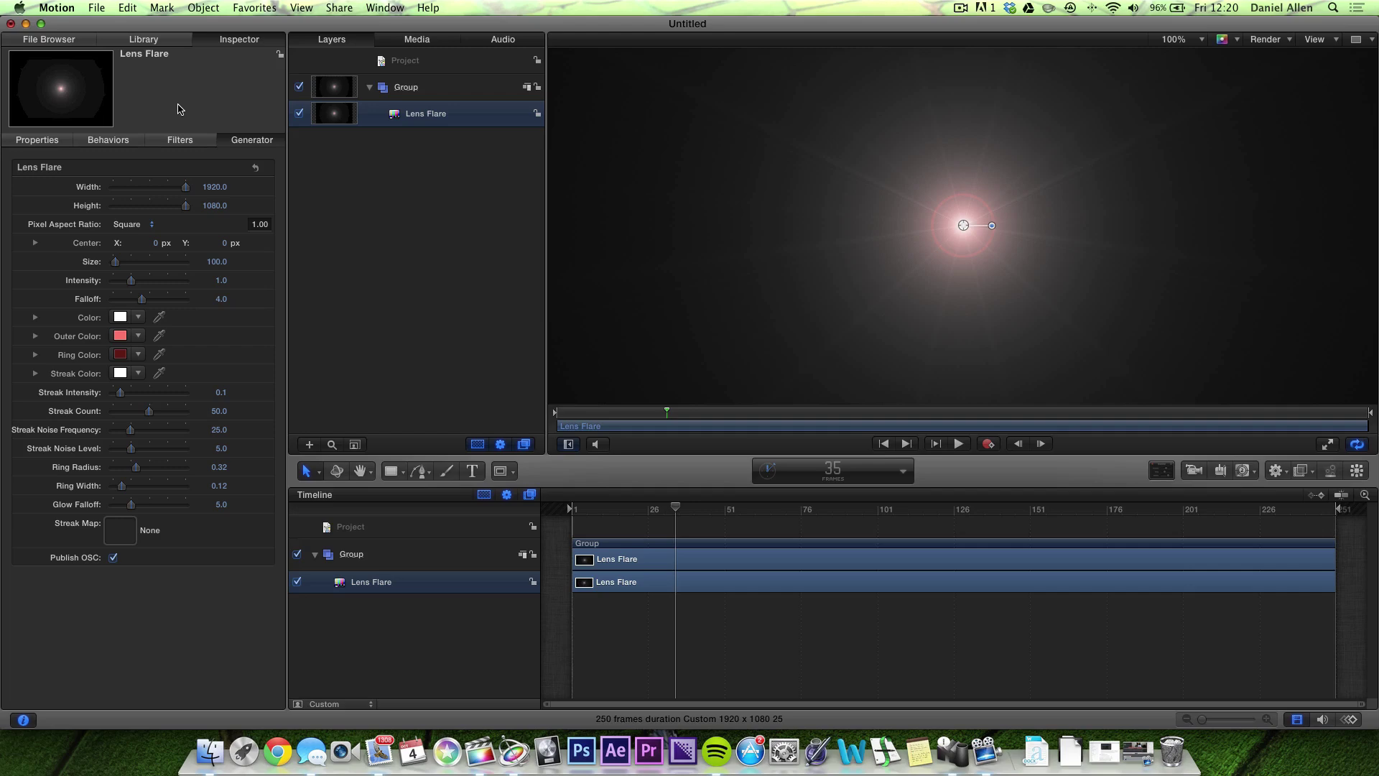
Step: Begin saving as a generator template and create a new 'Dan's Generators' category
{"action": "left_click", "coordinate": [100, 7]}
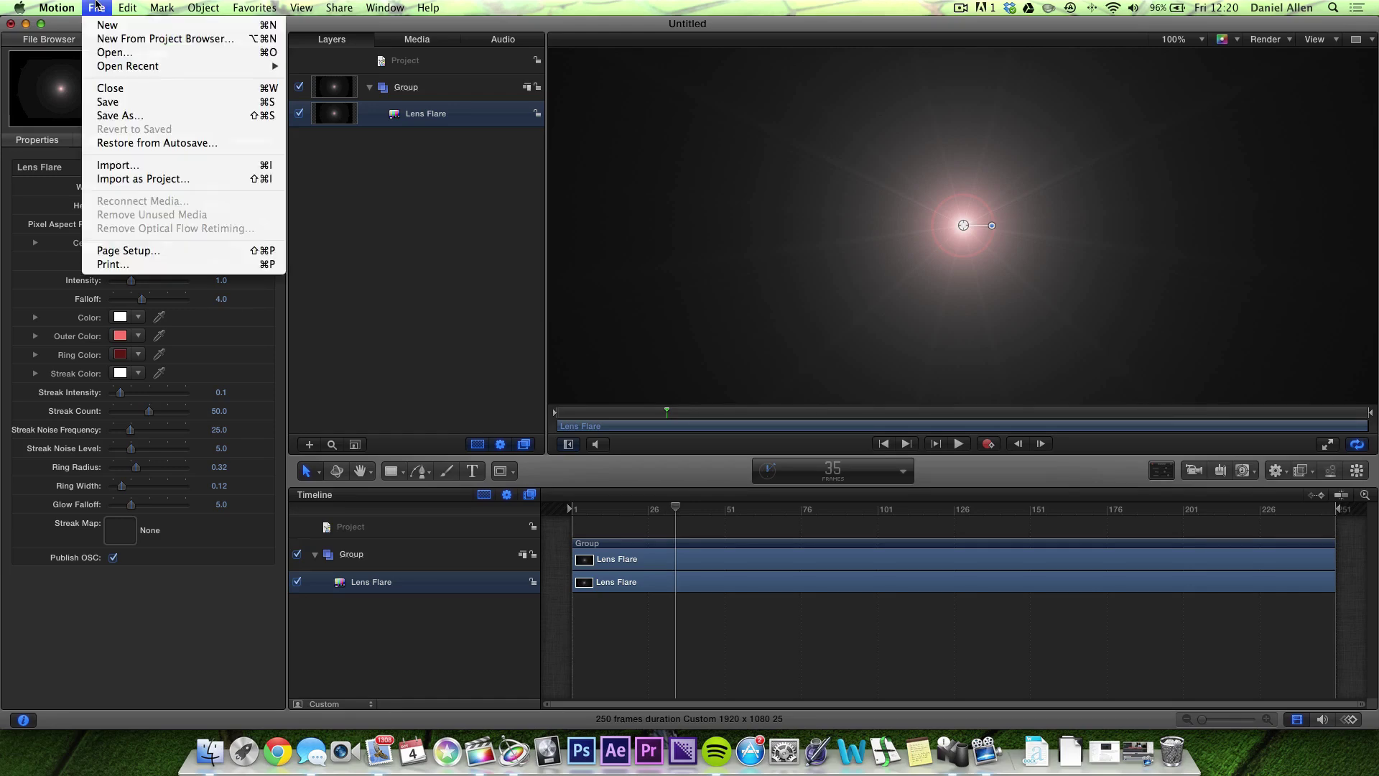
{"action": "left_click", "coordinate": [143, 116]}
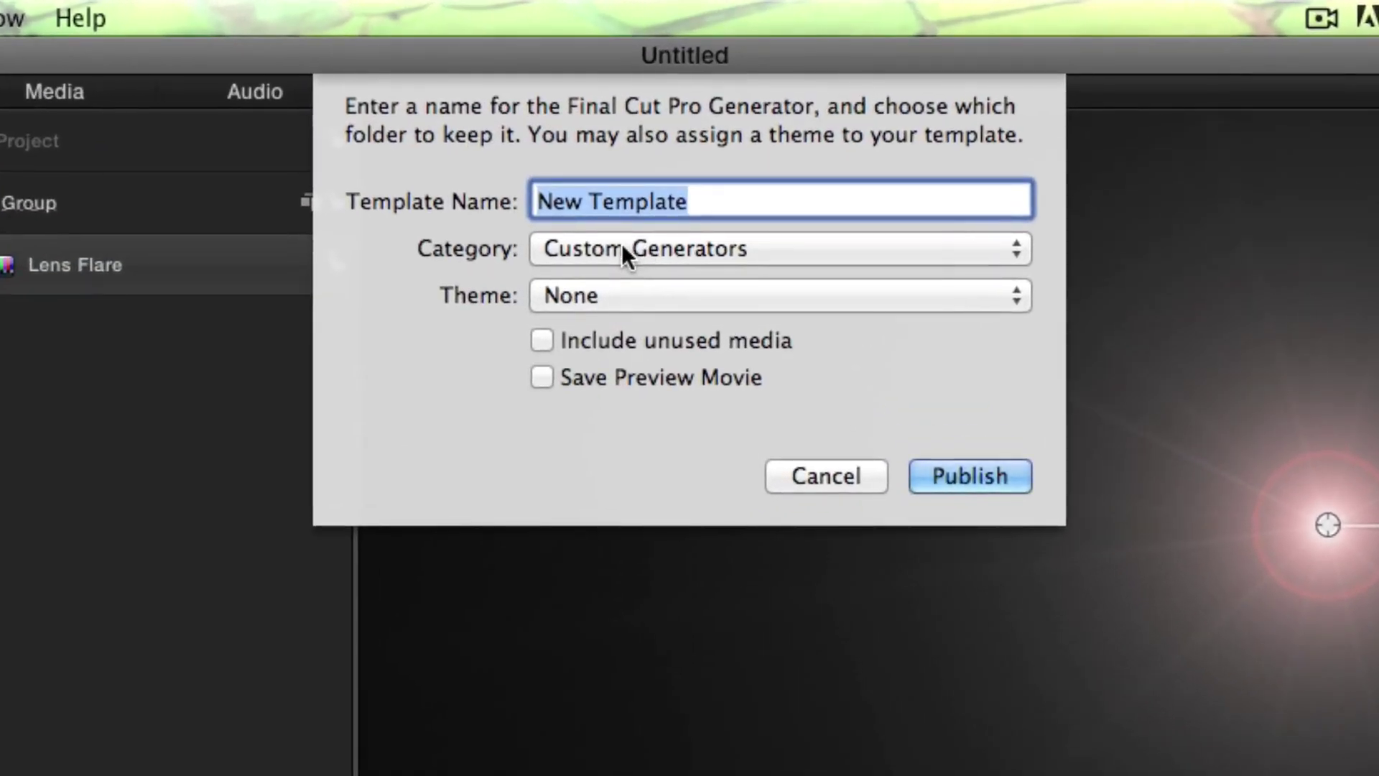
{"action": "left_click", "coordinate": [612, 241]}
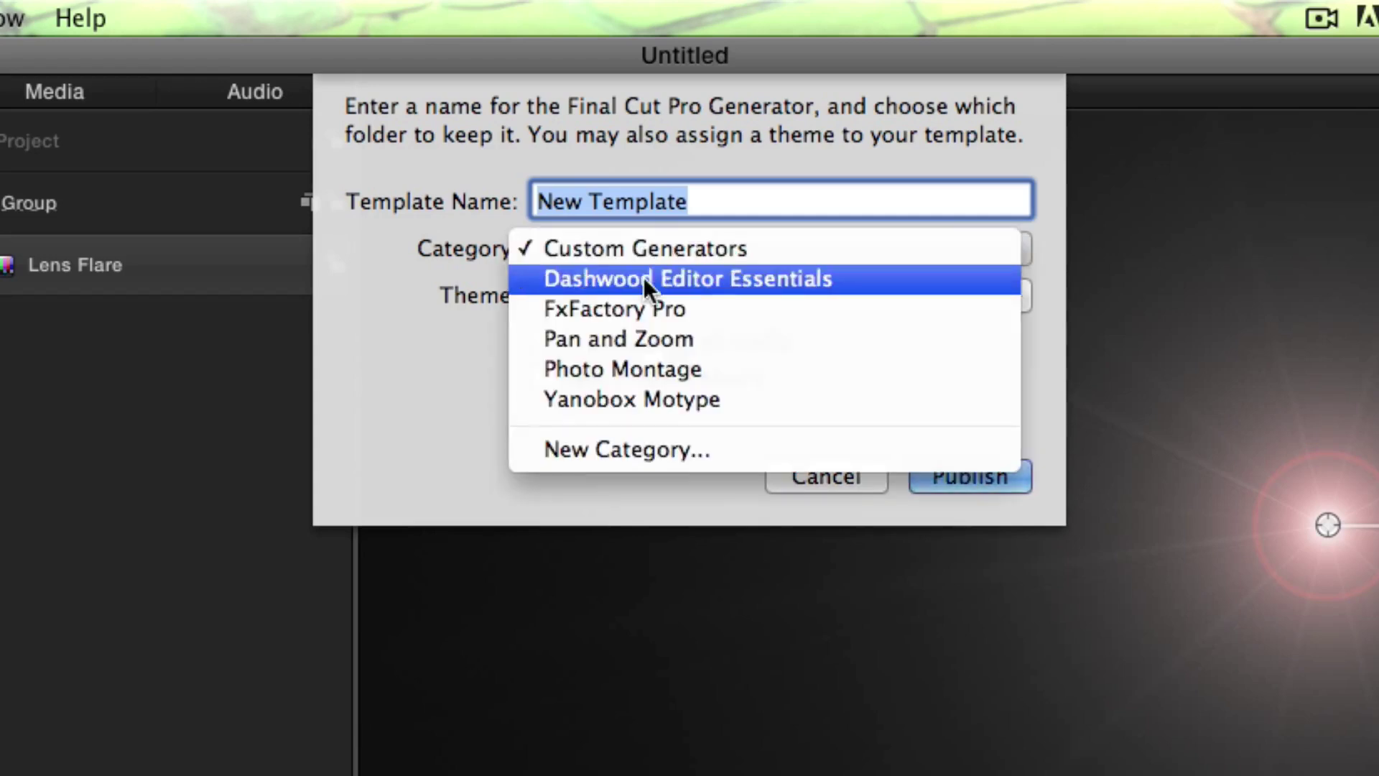
{"action": "left_click", "coordinate": [645, 448]}
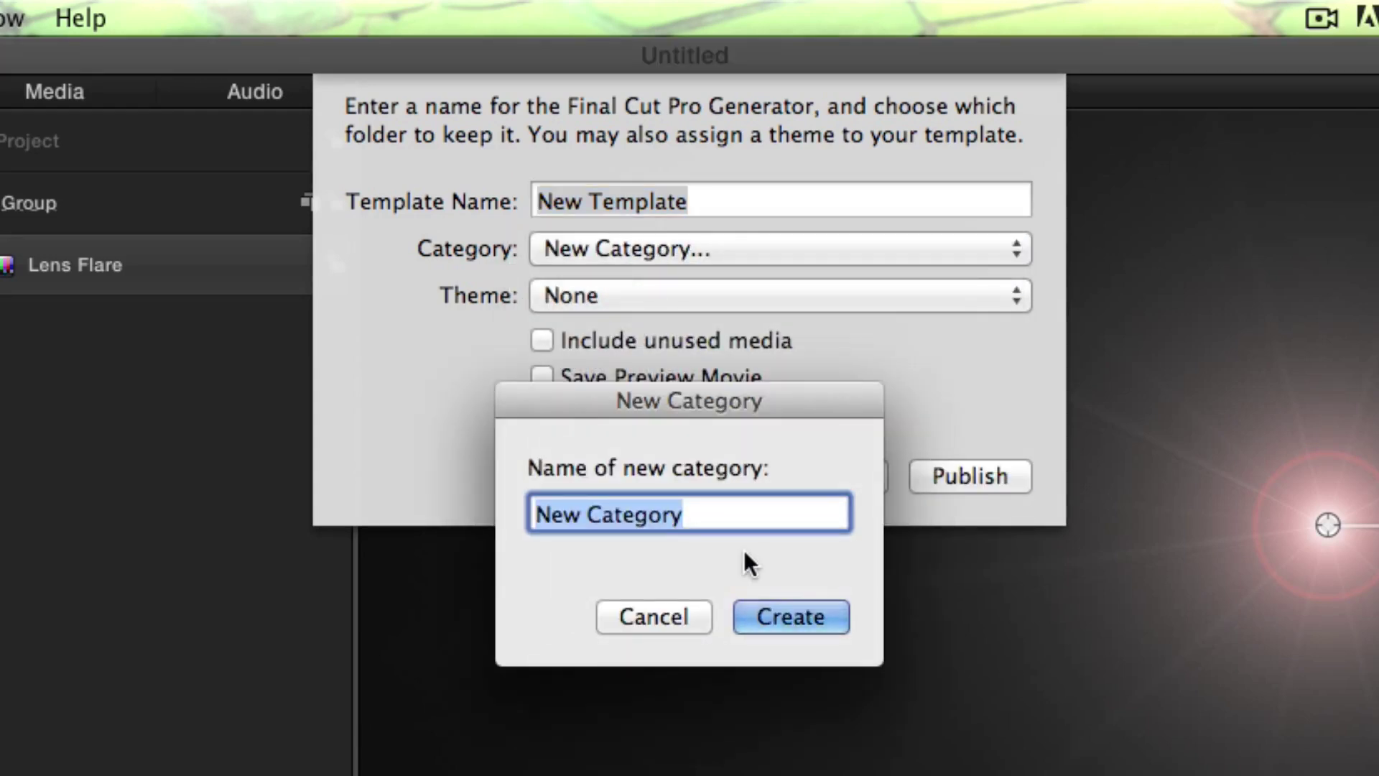
{"action": "type", "text": "Dan"}
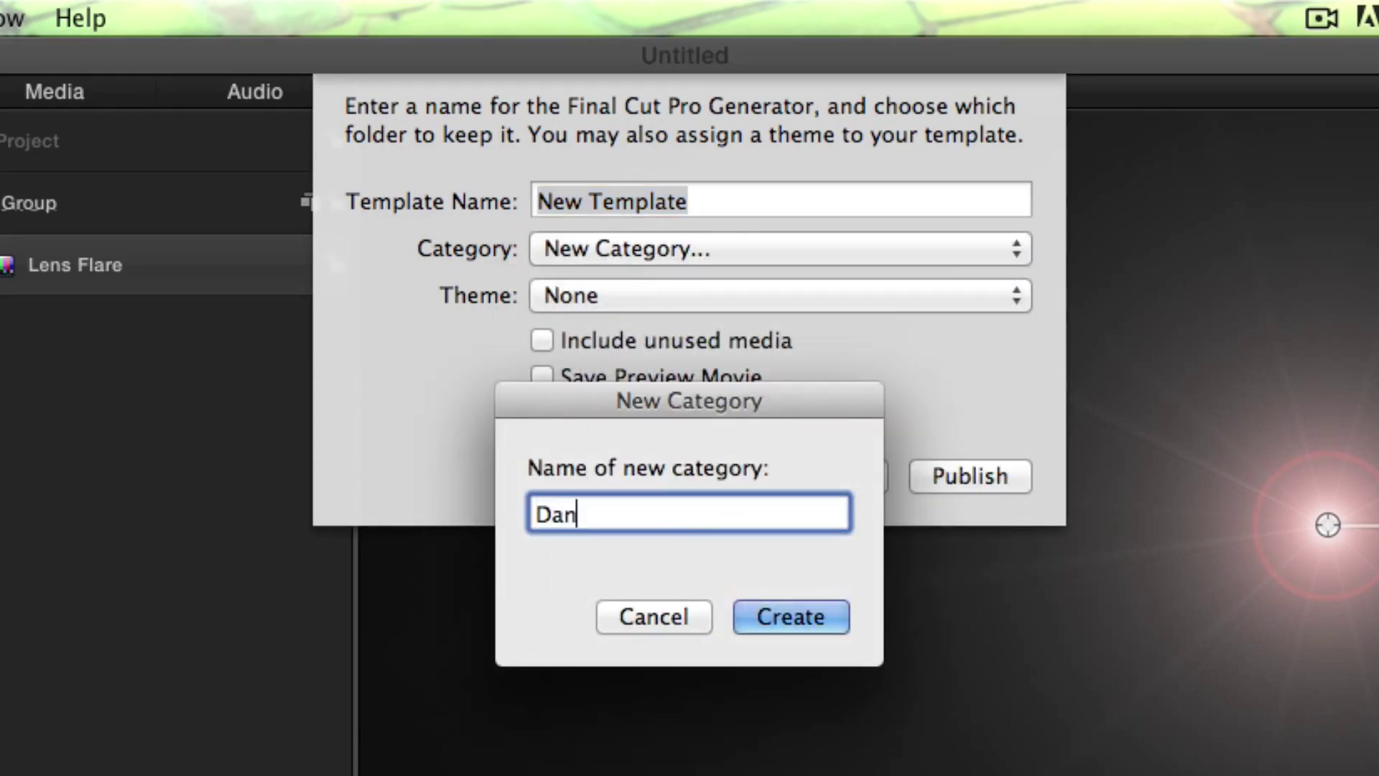
{"action": "type", "text": "'s Gneer"}
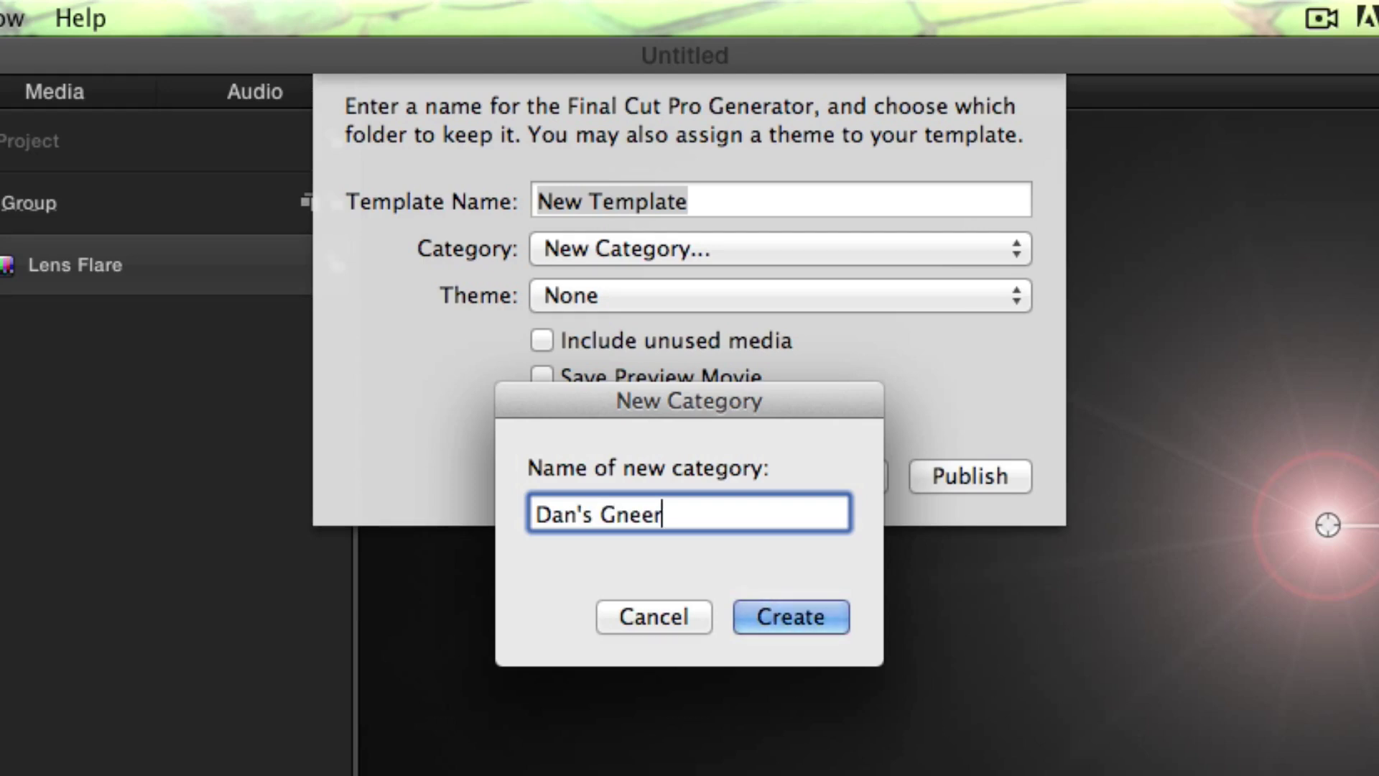
{"action": "key", "text": "BackSpace"}
{"action": "key", "text": "BackSpace"}
{"action": "key", "text": "BackSpace"}
{"action": "key", "text": "BackSpace"}
{"action": "type", "text": "enerators"}
{"action": "left_click", "coordinate": [813, 619]}
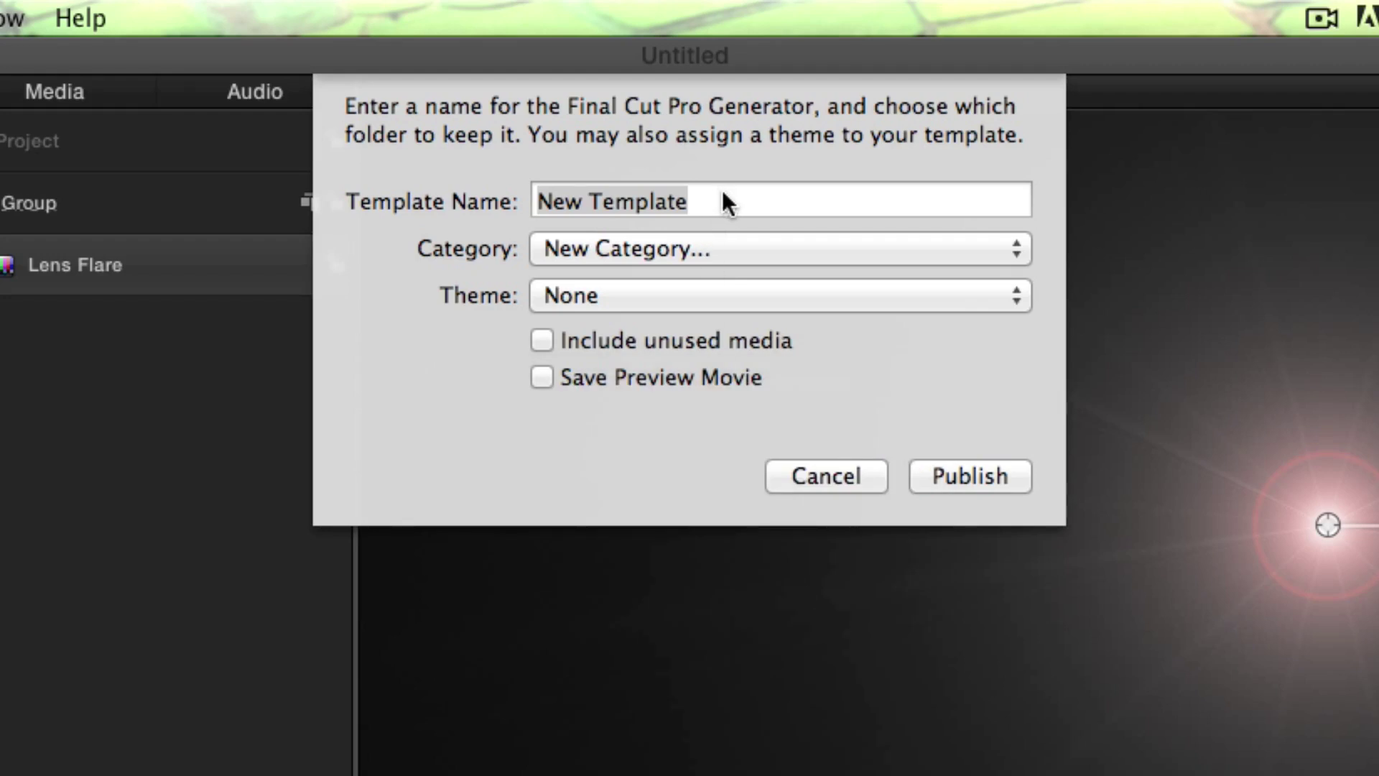
Step: Publish the template as 'LENS FLARE' with theme None, preview movie and unused media included
{"action": "type", "text": "LENS FLARE"}
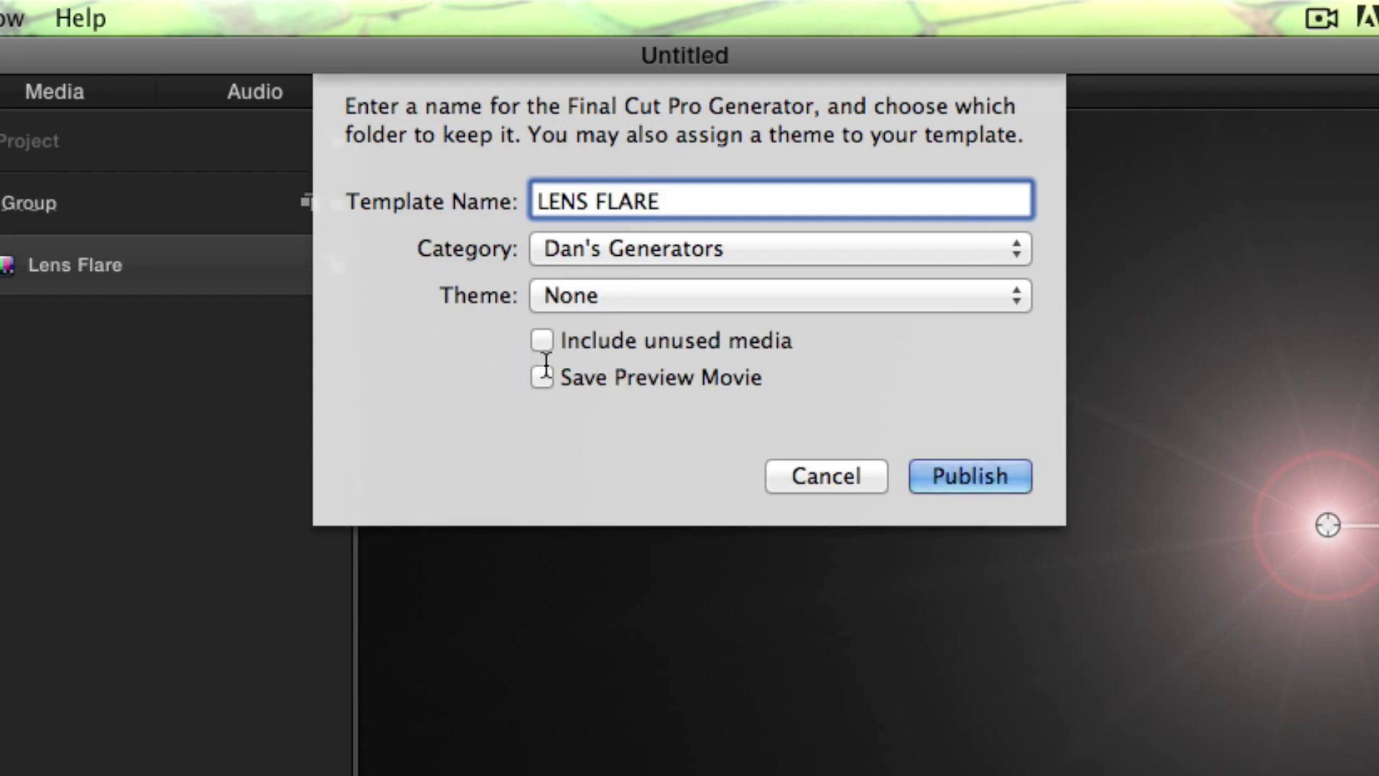
{"action": "left_click", "coordinate": [590, 296]}
{"action": "left_click", "coordinate": [559, 439]}
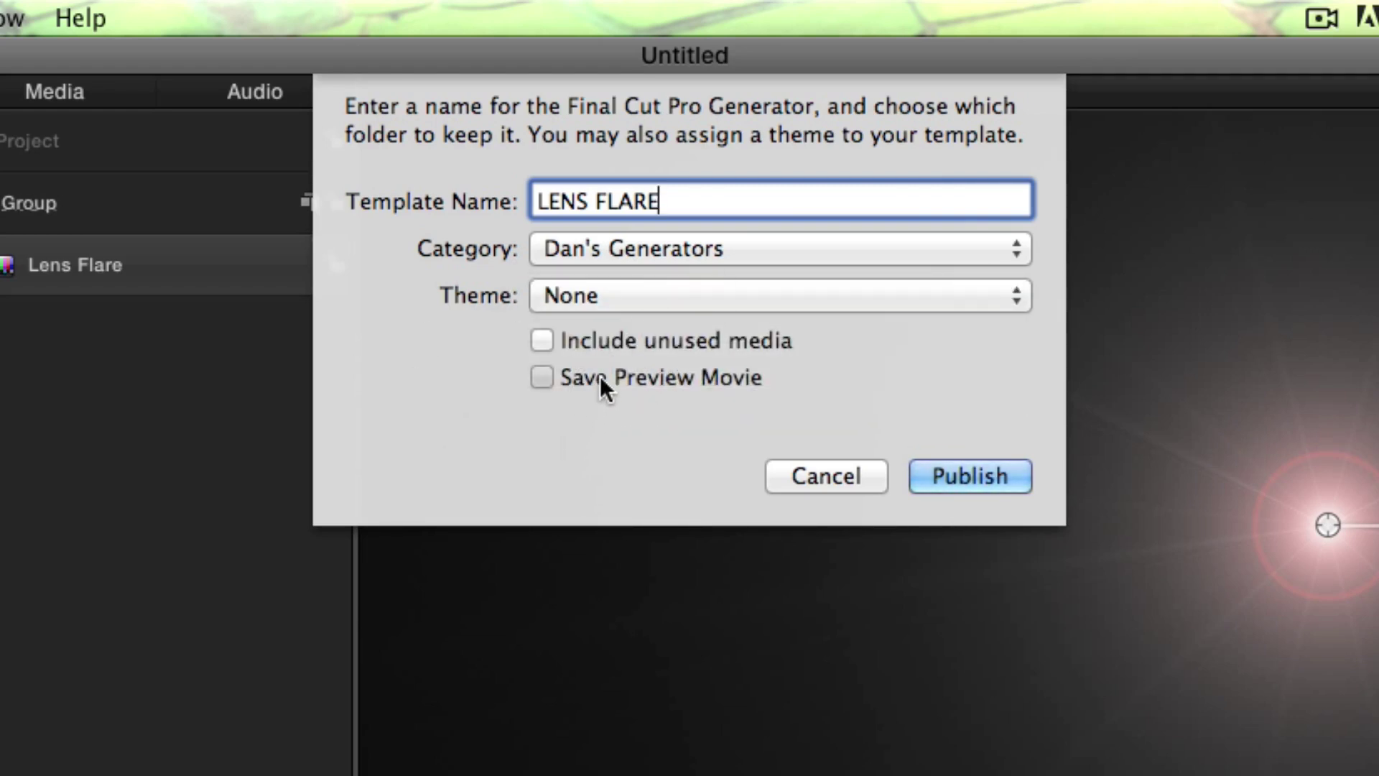
{"action": "left_click", "coordinate": [573, 382]}
{"action": "left_click", "coordinate": [634, 339]}
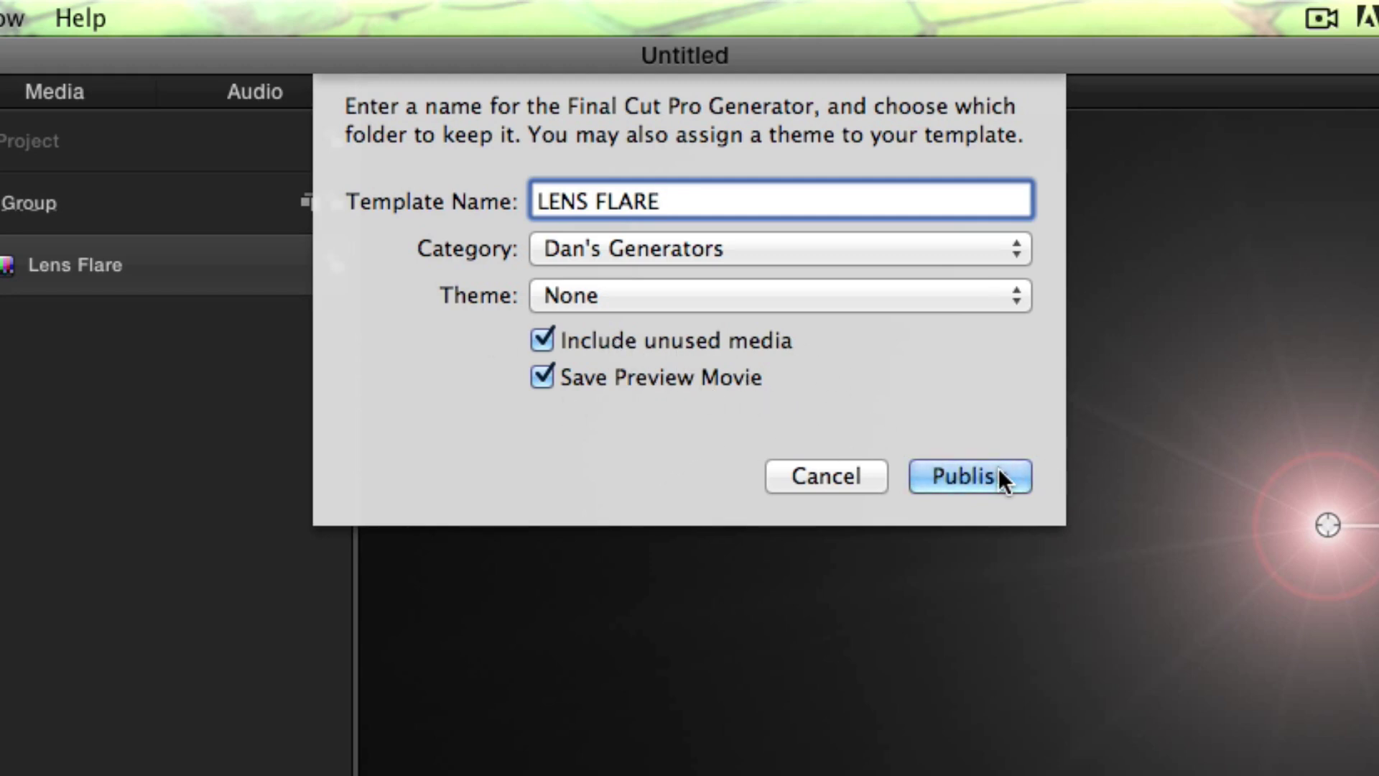
{"action": "left_click", "coordinate": [958, 474]}
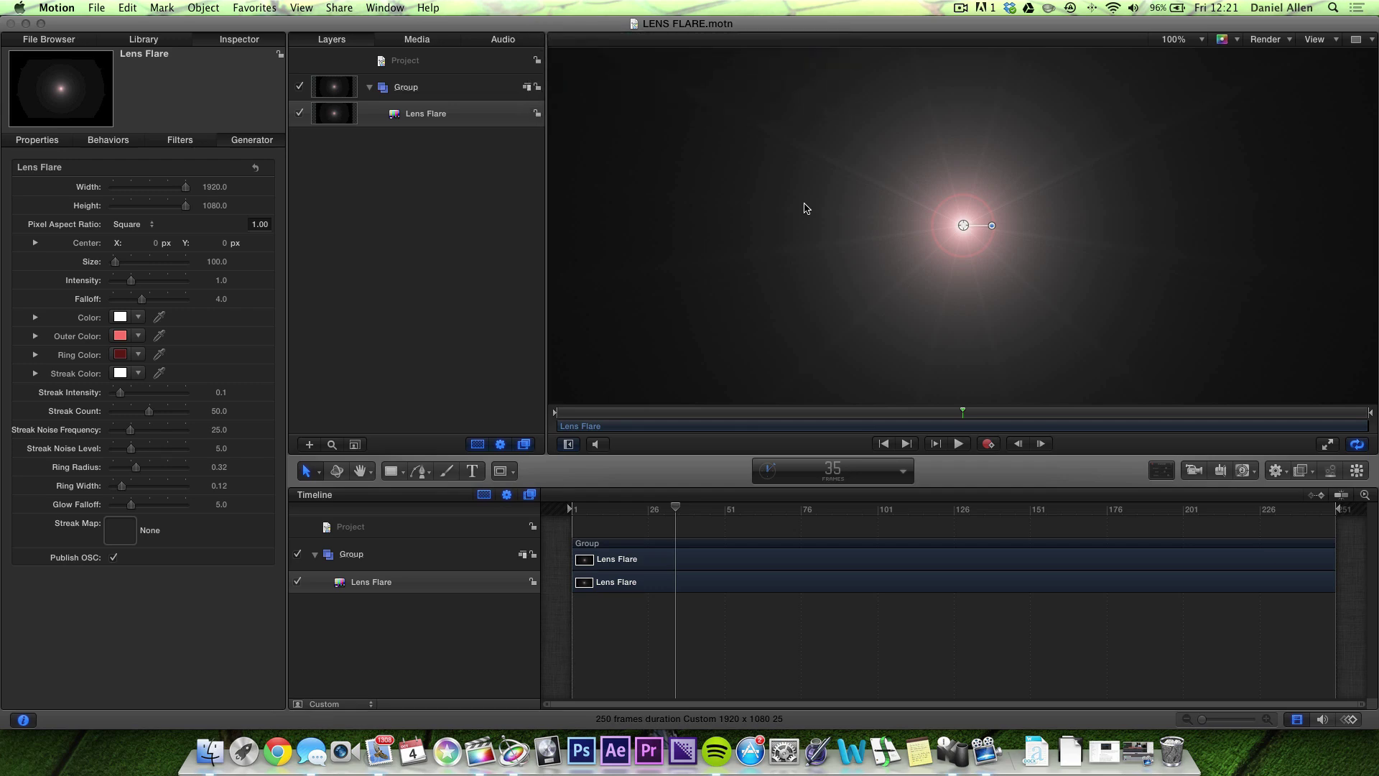
{"action": "key", "text": "super+Tab"}
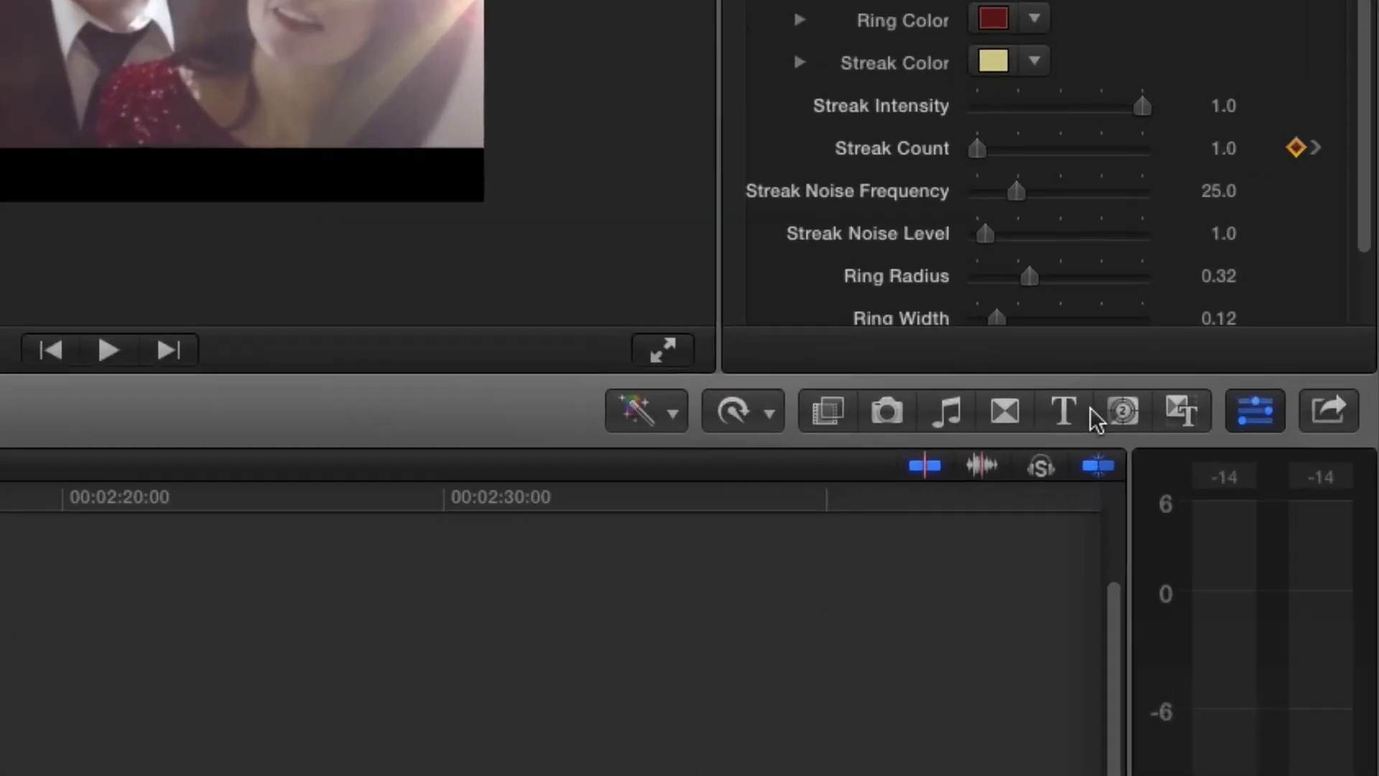
Step: Replace the Lens Flare 3 clip with LENS FLARE from Dan's Generators
{"action": "left_click", "coordinate": [1267, 386]}
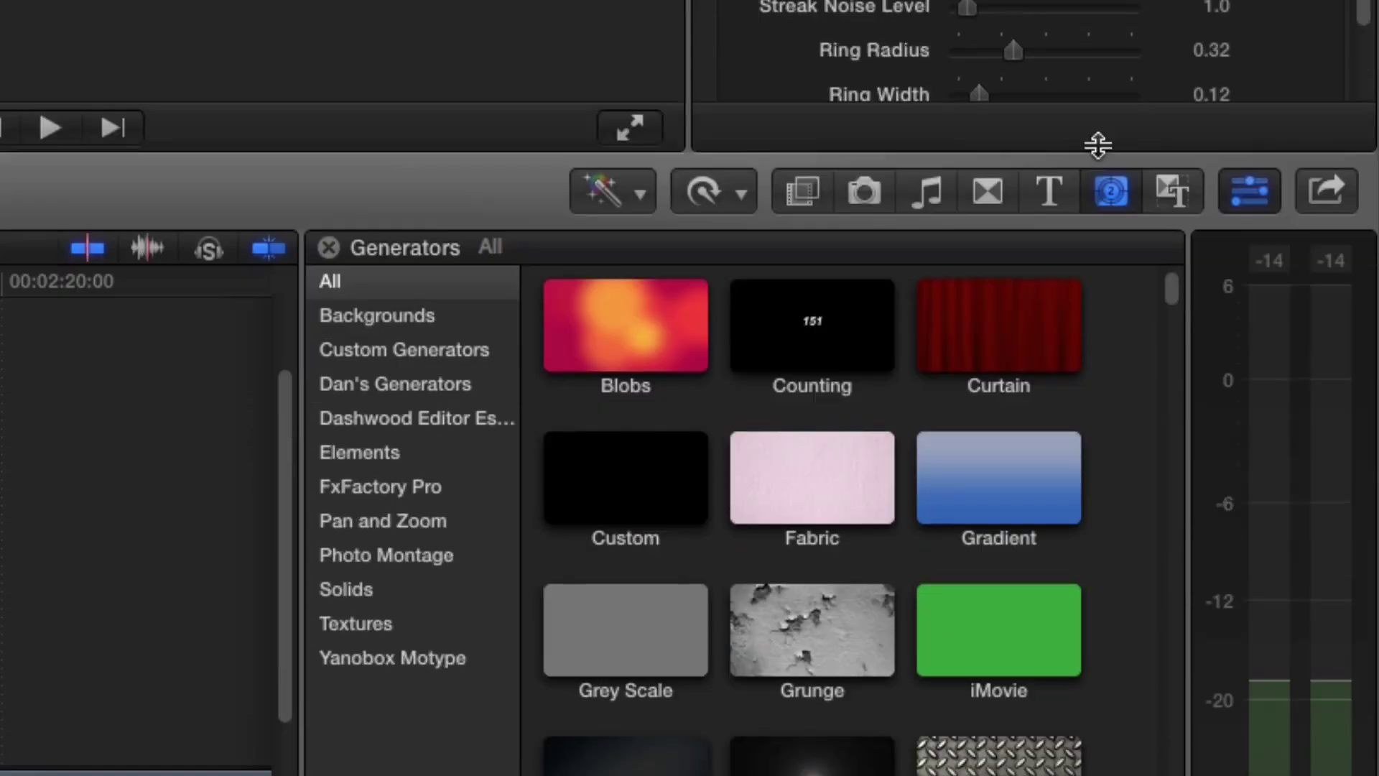
{"action": "left_click_drag", "start_coordinate": [1097, 146], "coordinate": [1049, 14]}
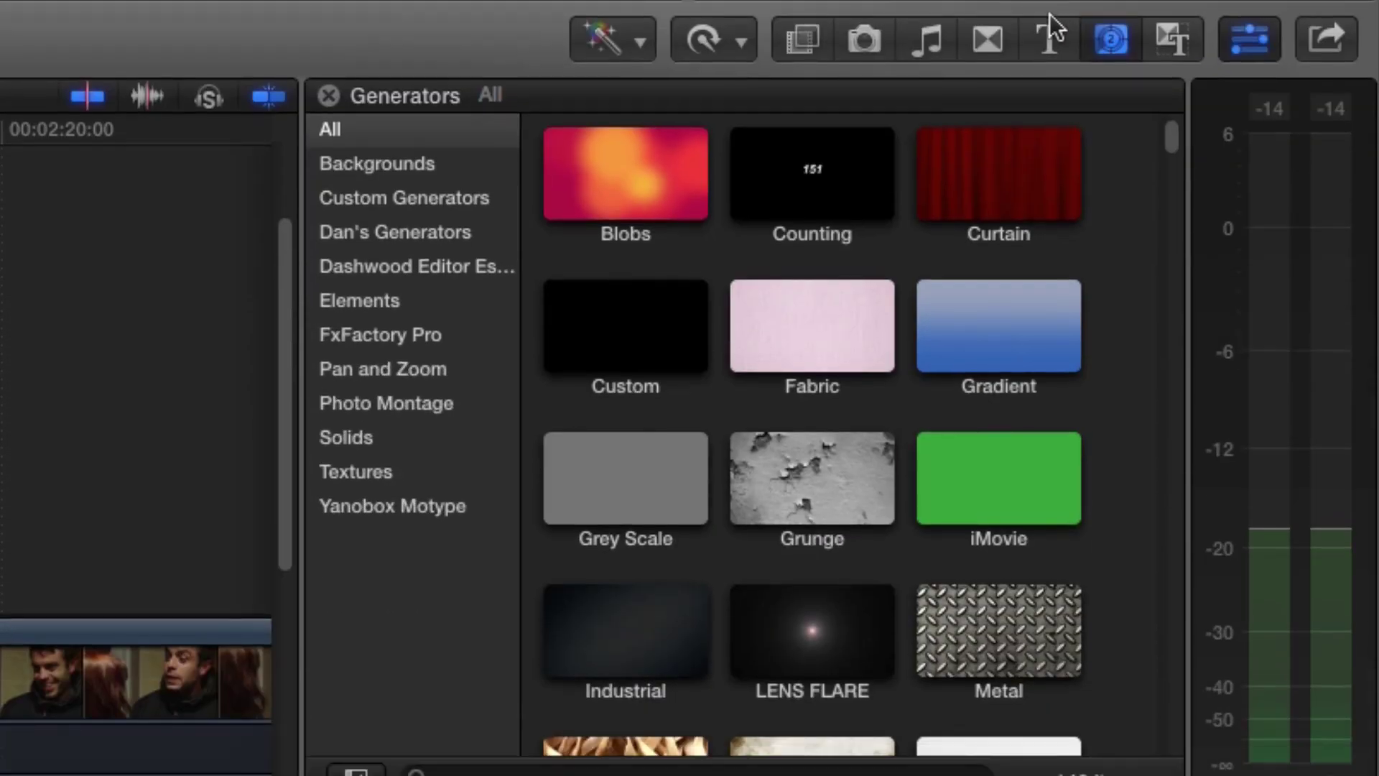
{"action": "left_click", "coordinate": [399, 238]}
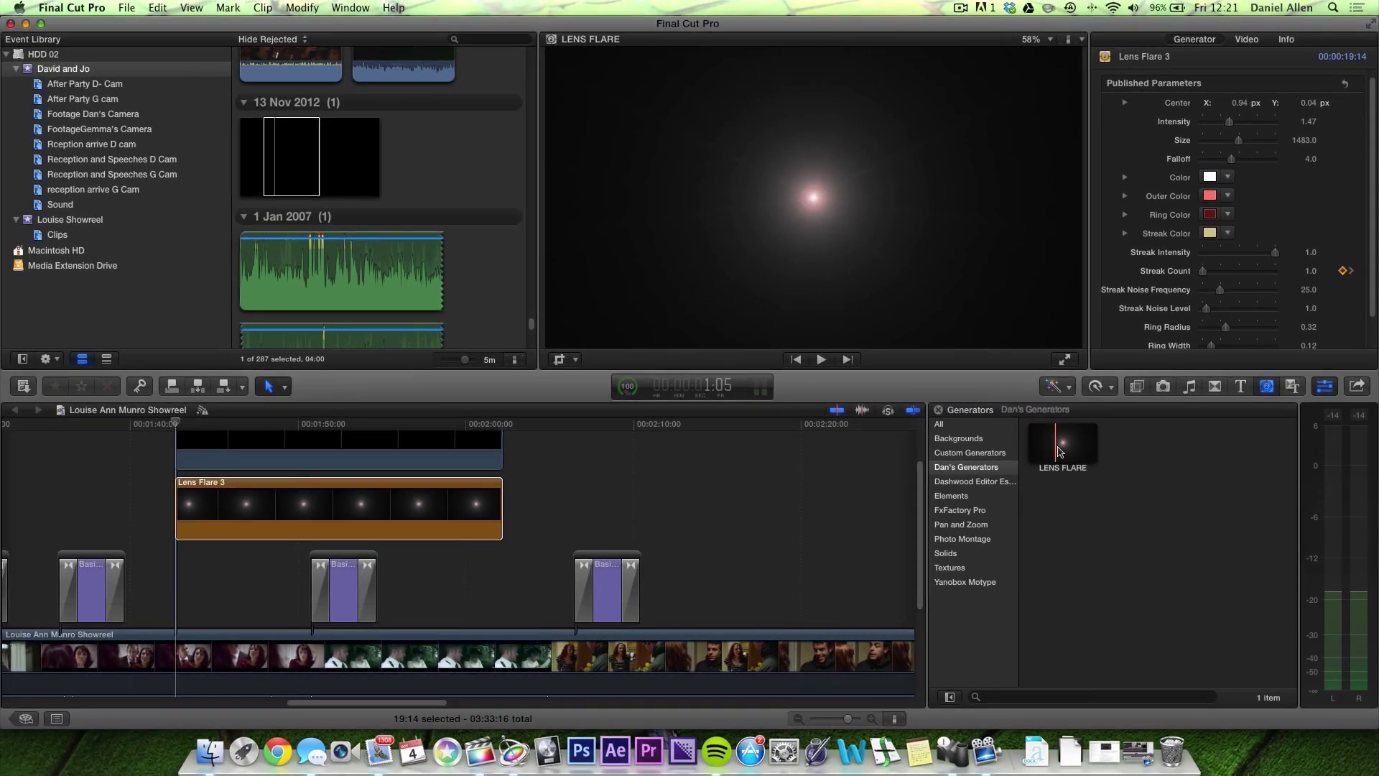
{"action": "left_click_drag", "start_coordinate": [1071, 449], "coordinate": [182, 481]}
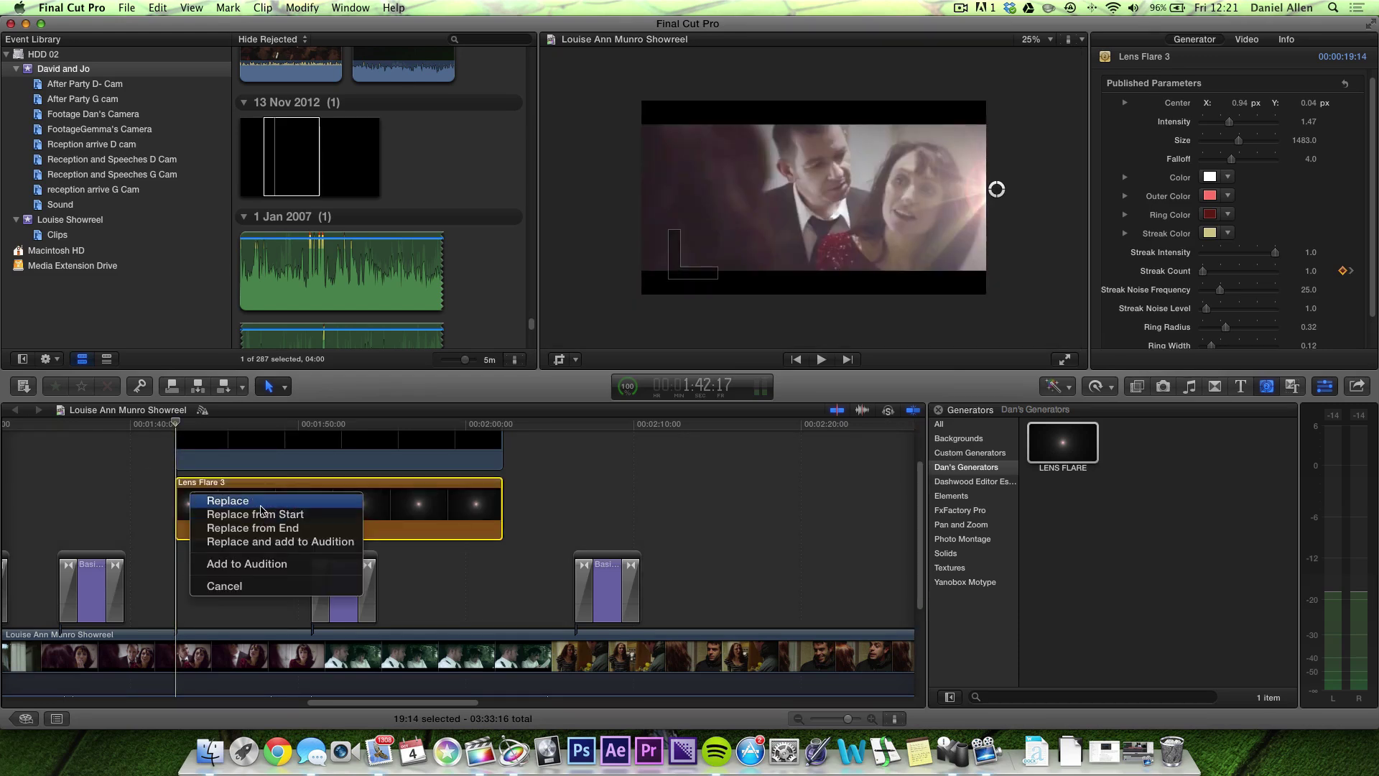
{"action": "left_click", "coordinate": [260, 500]}
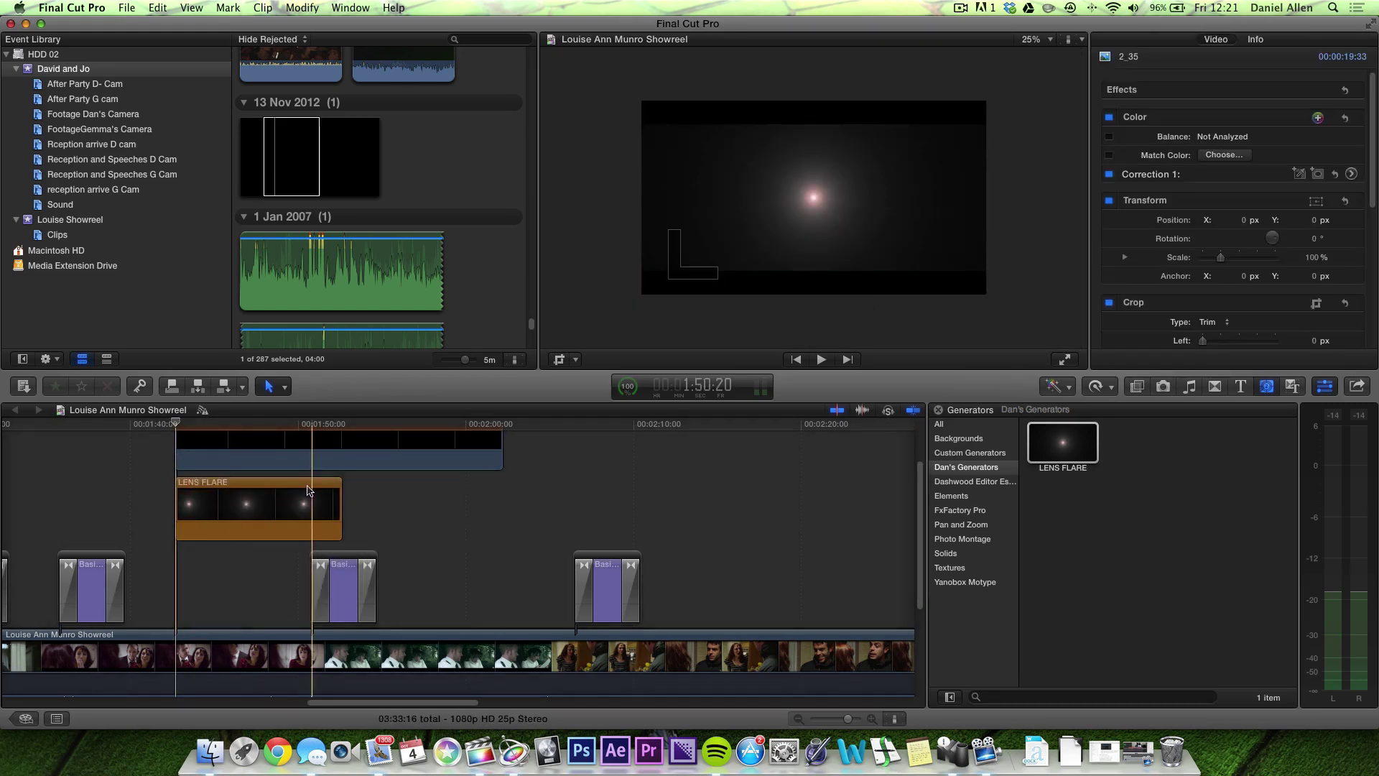
Step: Stretch the LENS FLARE clip back to the original length, 19:14, and select it
{"action": "left_click", "coordinate": [328, 491]}
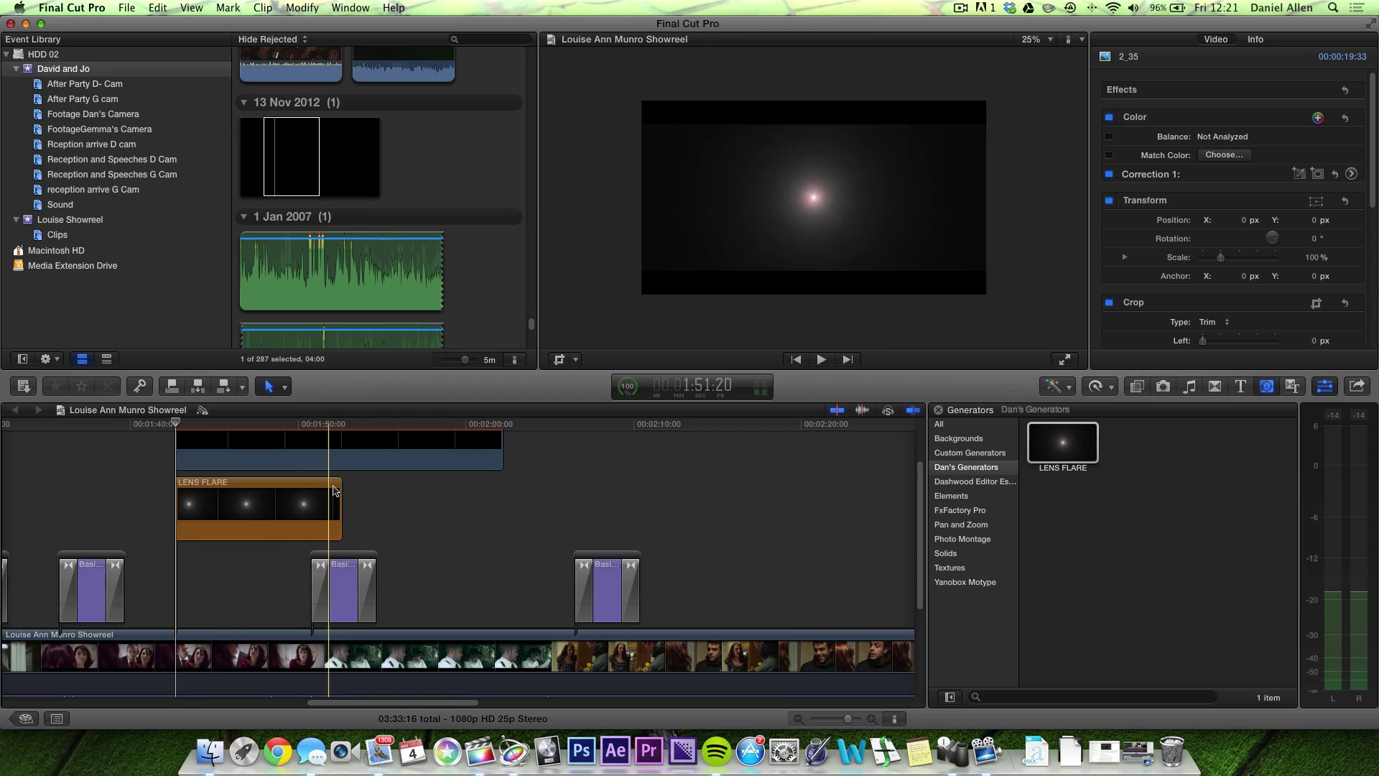
{"action": "left_click_drag", "start_coordinate": [334, 490], "coordinate": [496, 497]}
{"action": "left_click_drag", "start_coordinate": [284, 425], "coordinate": [244, 428]}
{"action": "left_click", "coordinate": [244, 503]}
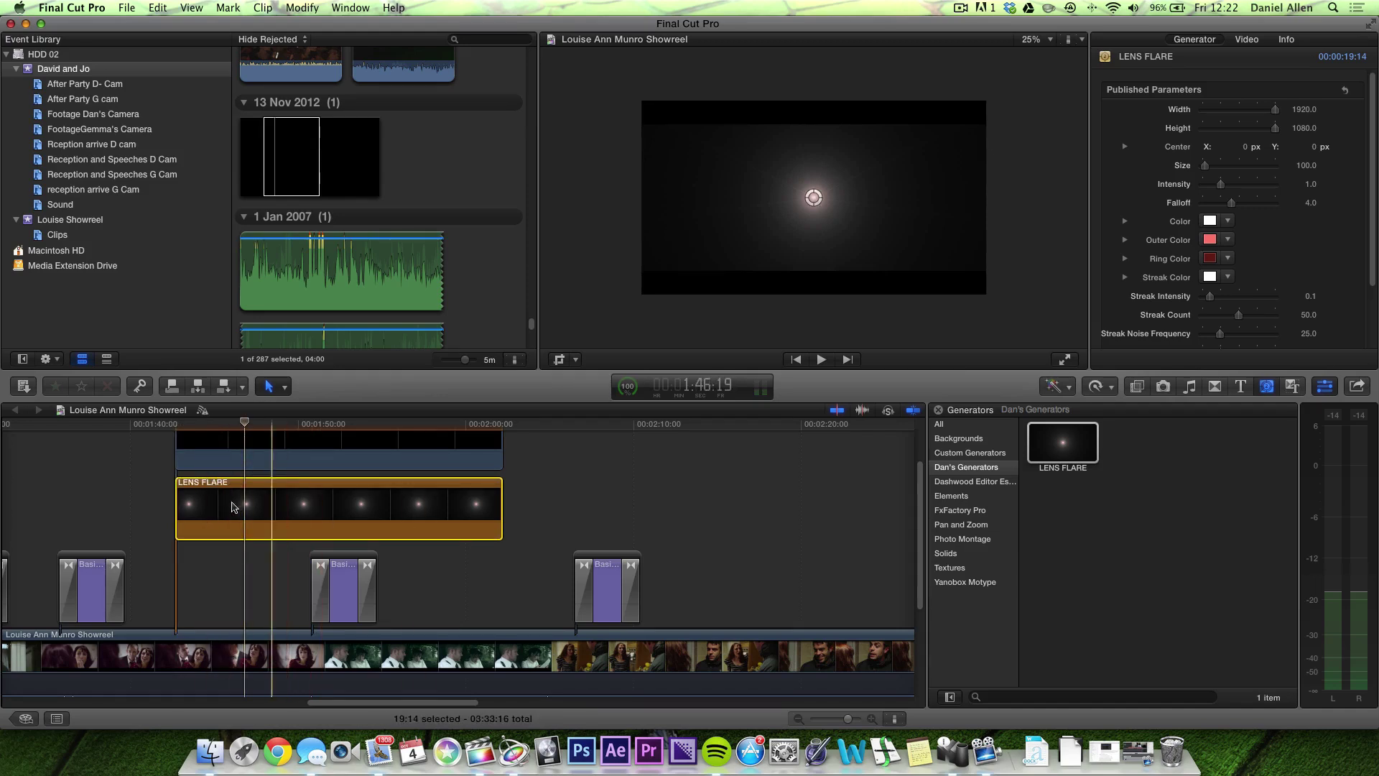
Step: Set the flare's outer colour to green, ring colour to blue and streak colour to magenta
{"action": "left_click", "coordinate": [1281, 7]}
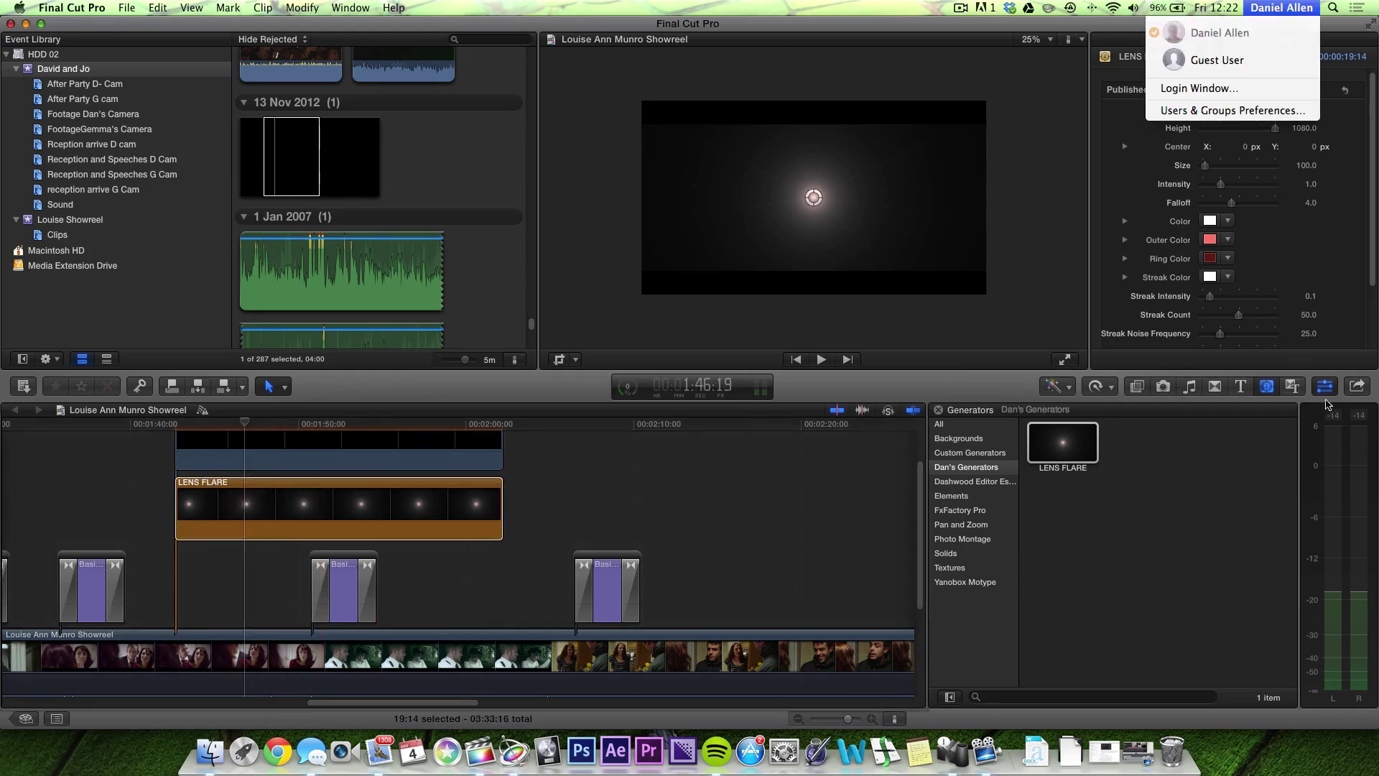
{"action": "left_click", "coordinate": [1115, 349]}
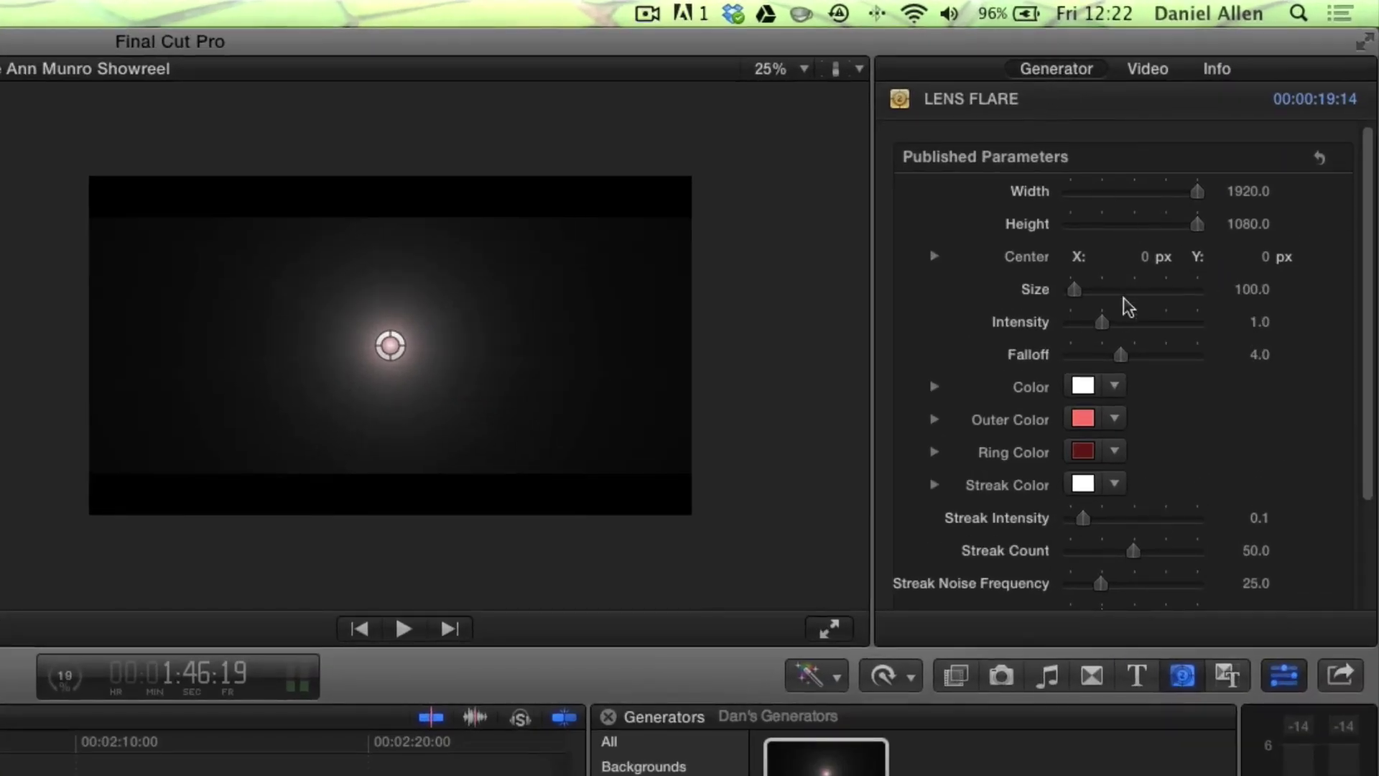
{"action": "scroll", "coordinate": [1264, 181], "scroll_direction": "down", "scroll_amount": 3}
{"action": "scroll", "coordinate": [1202, 313], "scroll_direction": "down", "scroll_amount": 2}
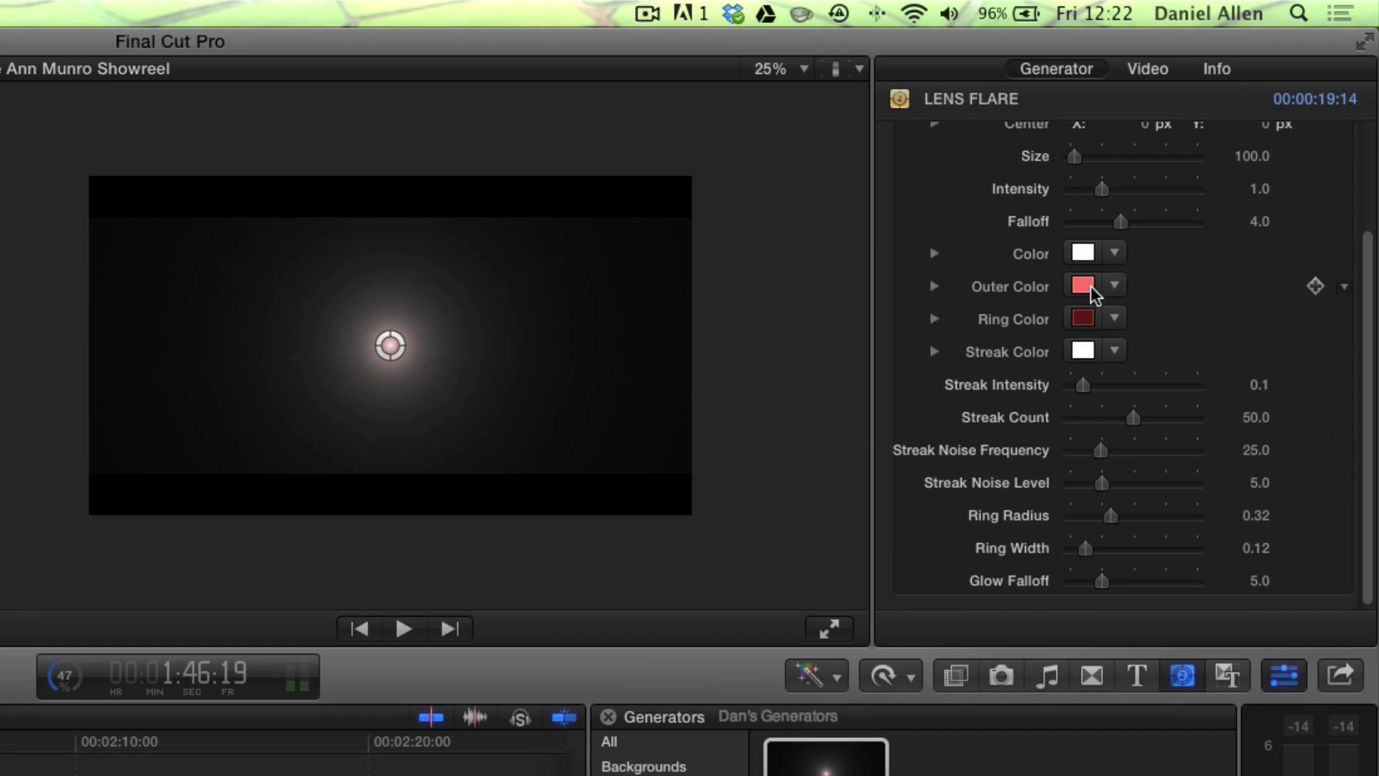
{"action": "left_click", "coordinate": [1116, 288]}
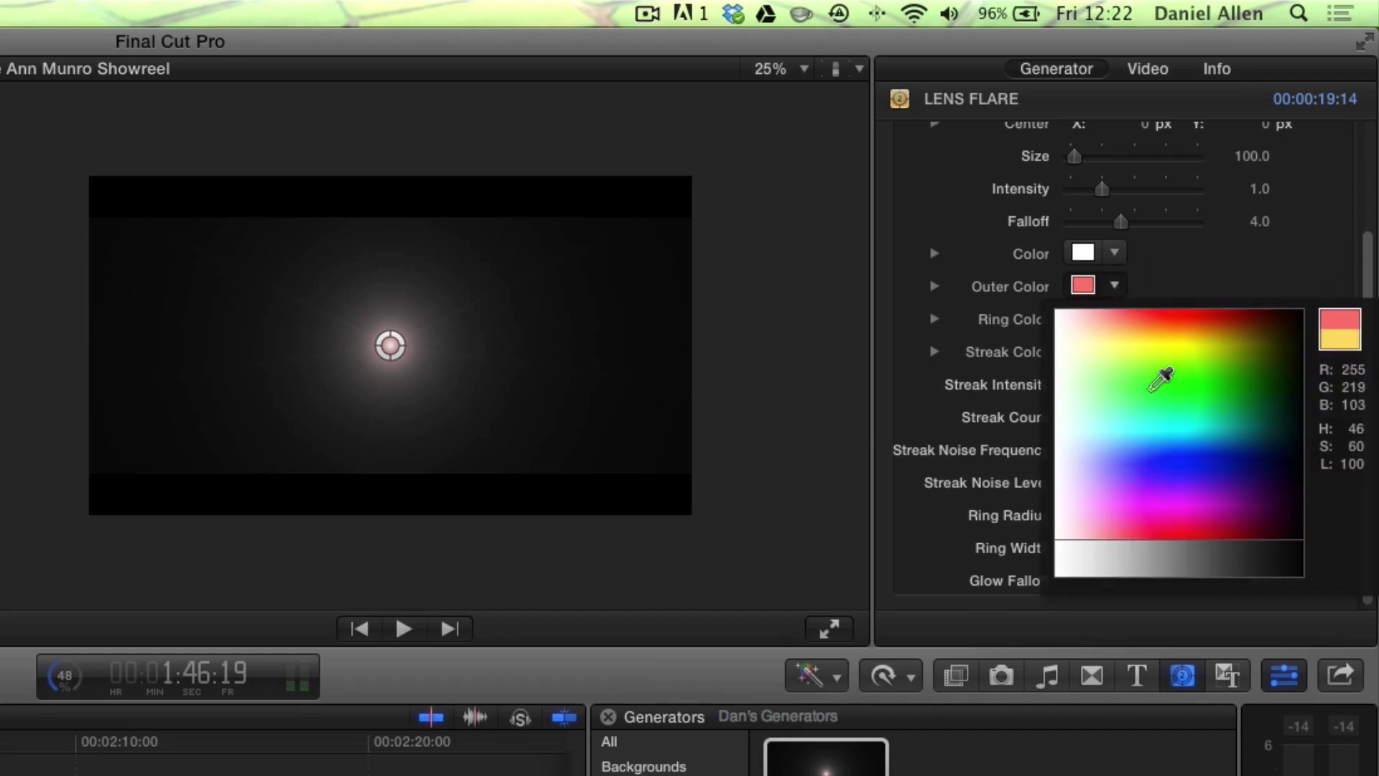
{"action": "left_click", "coordinate": [1211, 387]}
{"action": "left_click", "coordinate": [1115, 318]}
{"action": "left_click", "coordinate": [1187, 505]}
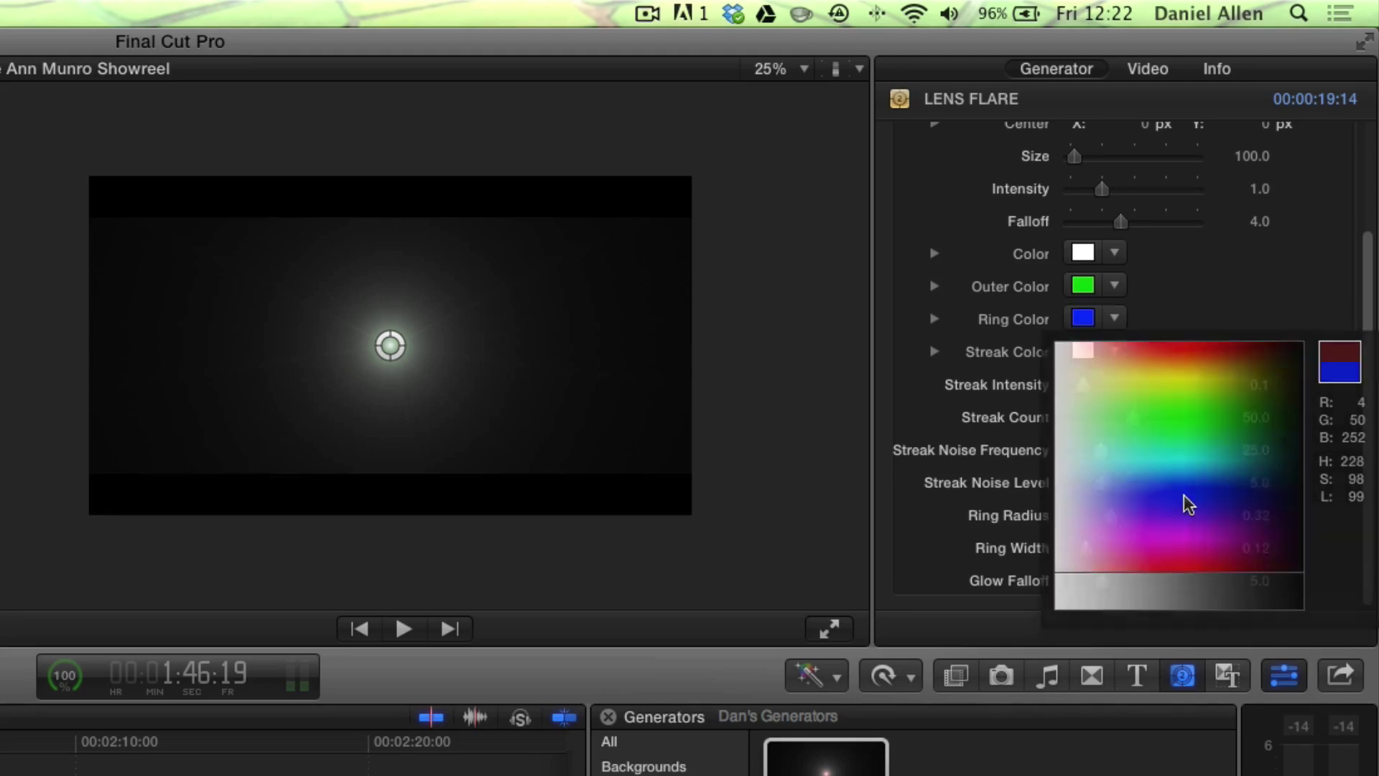
{"action": "left_click", "coordinate": [1114, 351]}
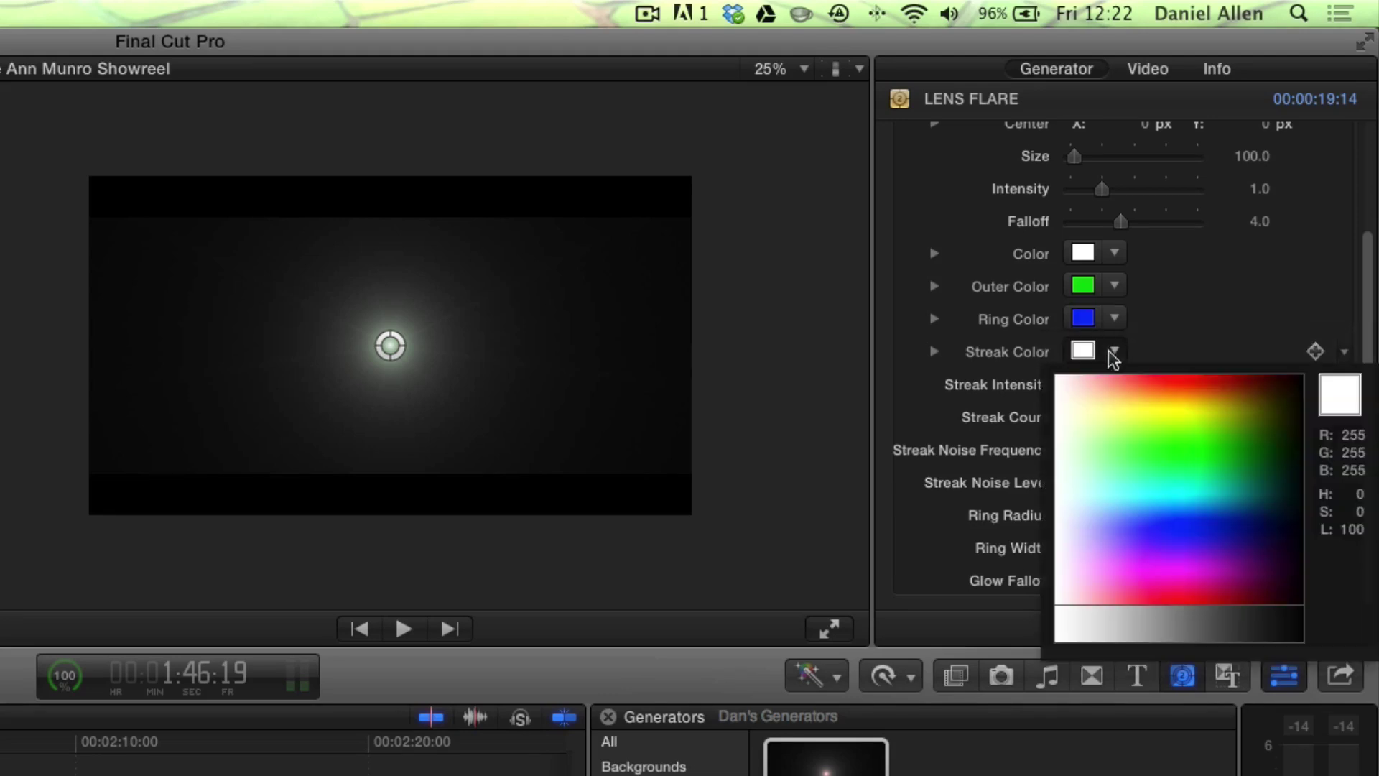
{"action": "left_click", "coordinate": [1197, 557]}
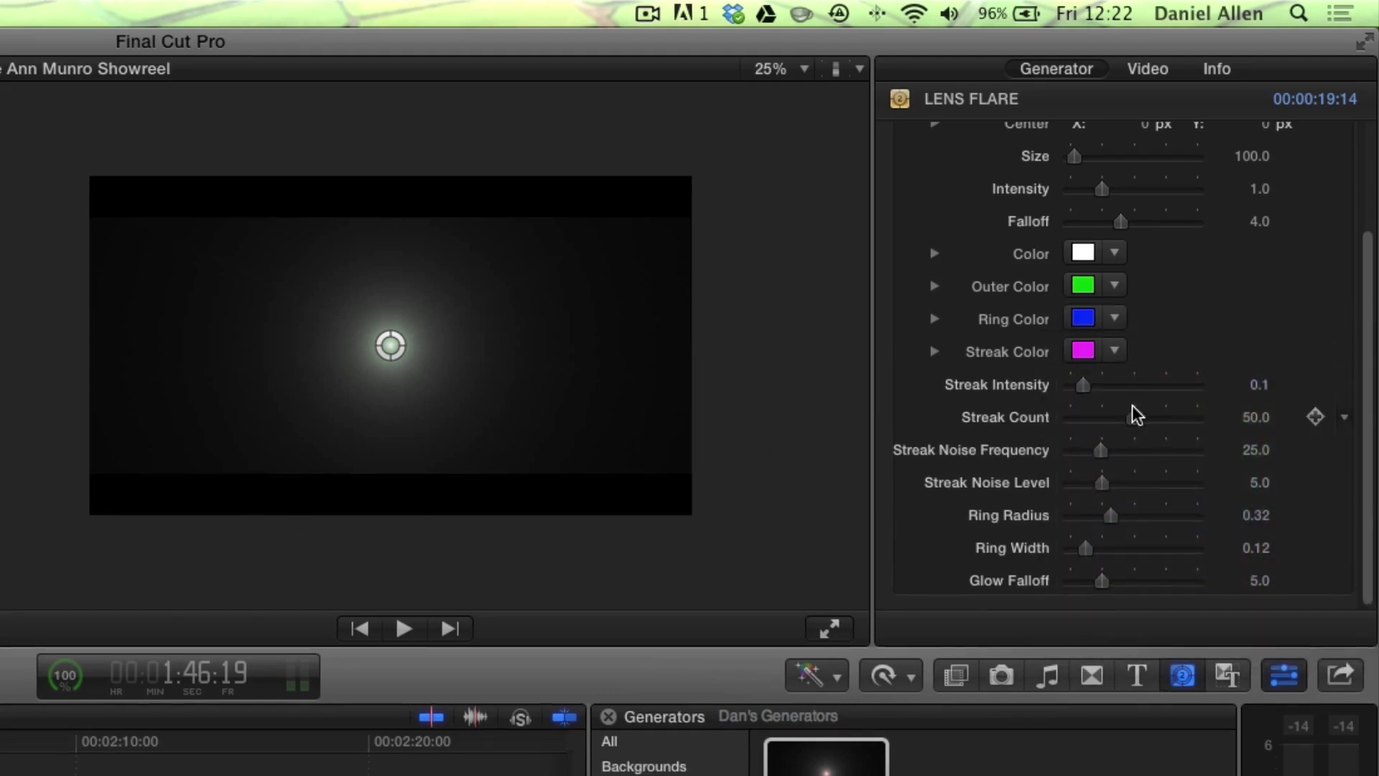
Step: Set Streak Count 100, Noise Frequency 53, Streak Intensity 0.85, and shift the centre left
{"action": "left_click_drag", "start_coordinate": [1135, 417], "coordinate": [1201, 417]}
{"action": "left_click_drag", "start_coordinate": [1100, 450], "coordinate": [1138, 449]}
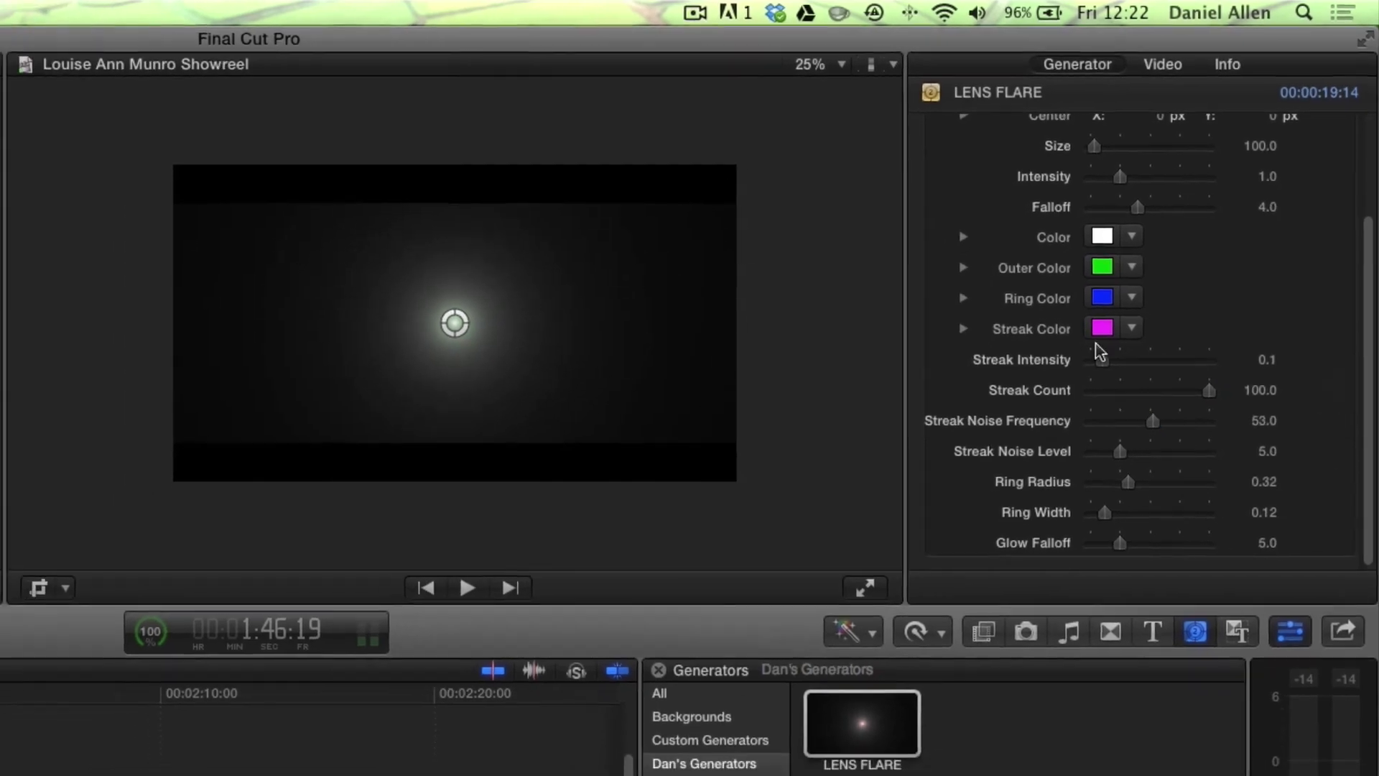
{"action": "left_click_drag", "start_coordinate": [1100, 357], "coordinate": [1191, 359]}
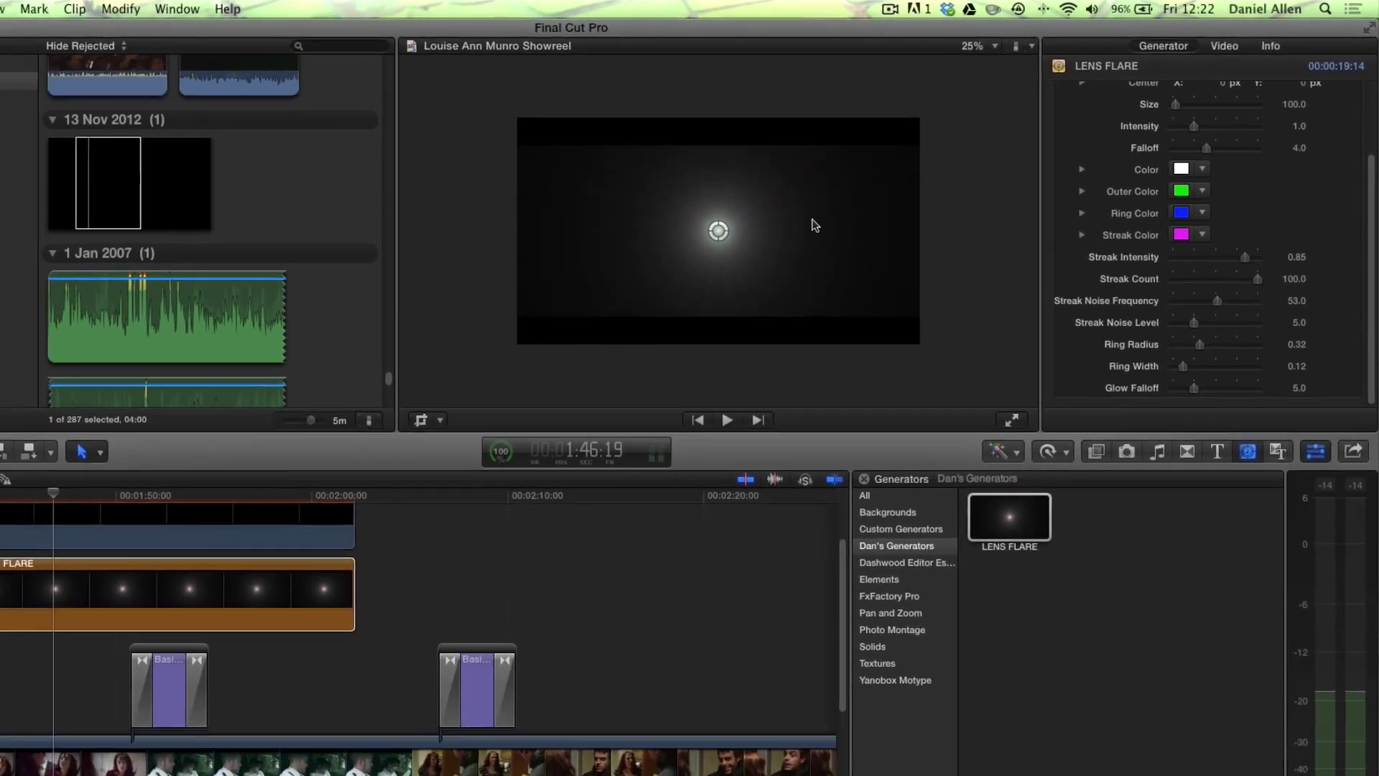
{"action": "left_click", "coordinate": [977, 45]}
{"action": "left_click", "coordinate": [973, 57]}
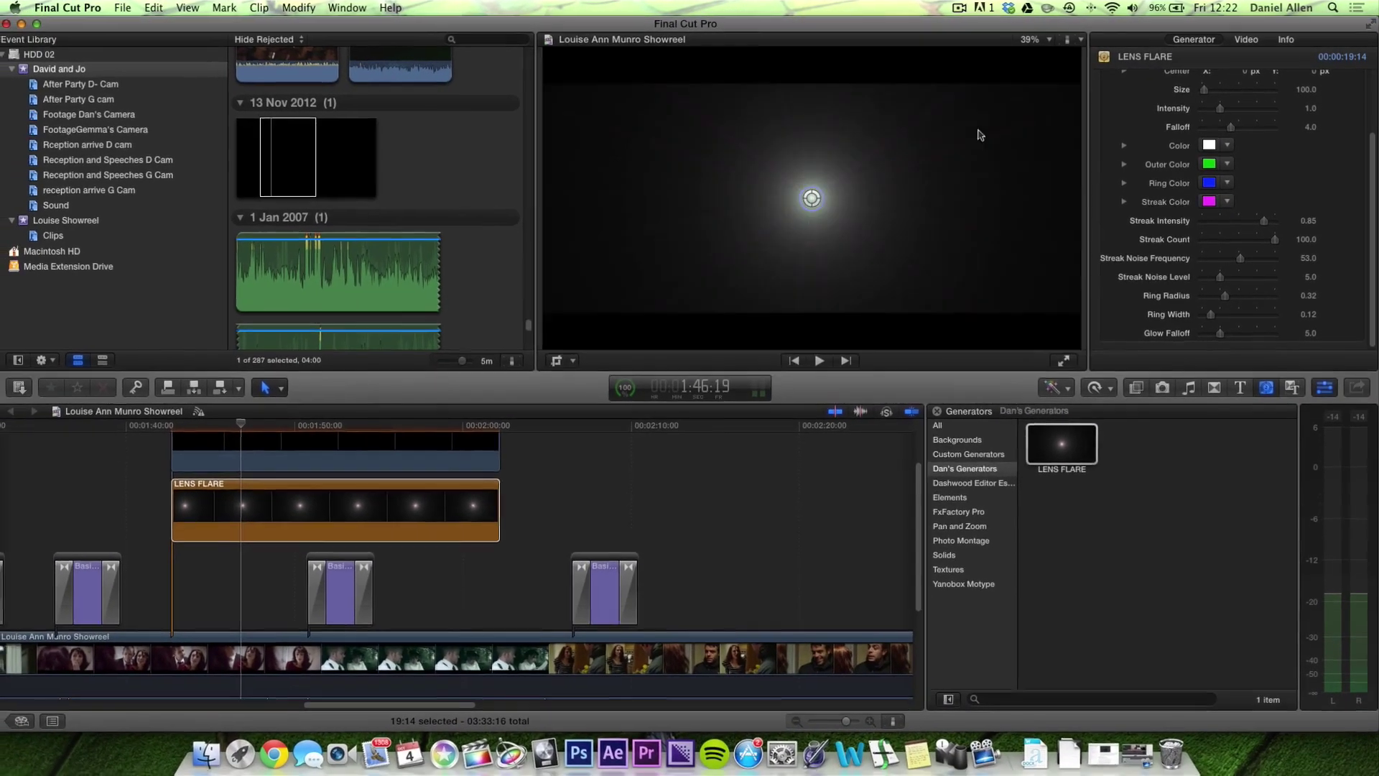
{"action": "left_click_drag", "start_coordinate": [812, 199], "coordinate": [670, 209]}
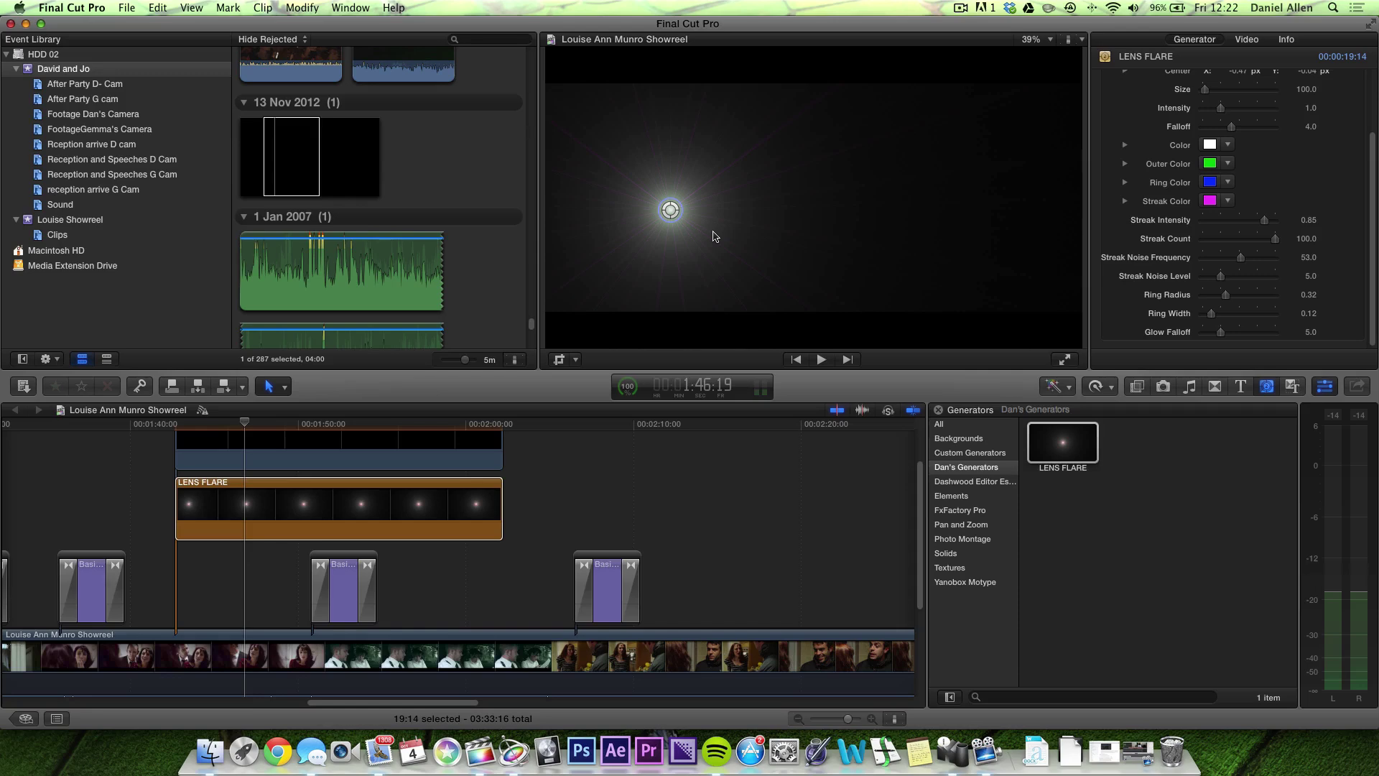
Step: Set the LENS FLARE clip's Compositing Blend Mode to Screen in the Video inspector
{"action": "left_click", "coordinate": [1177, 7]}
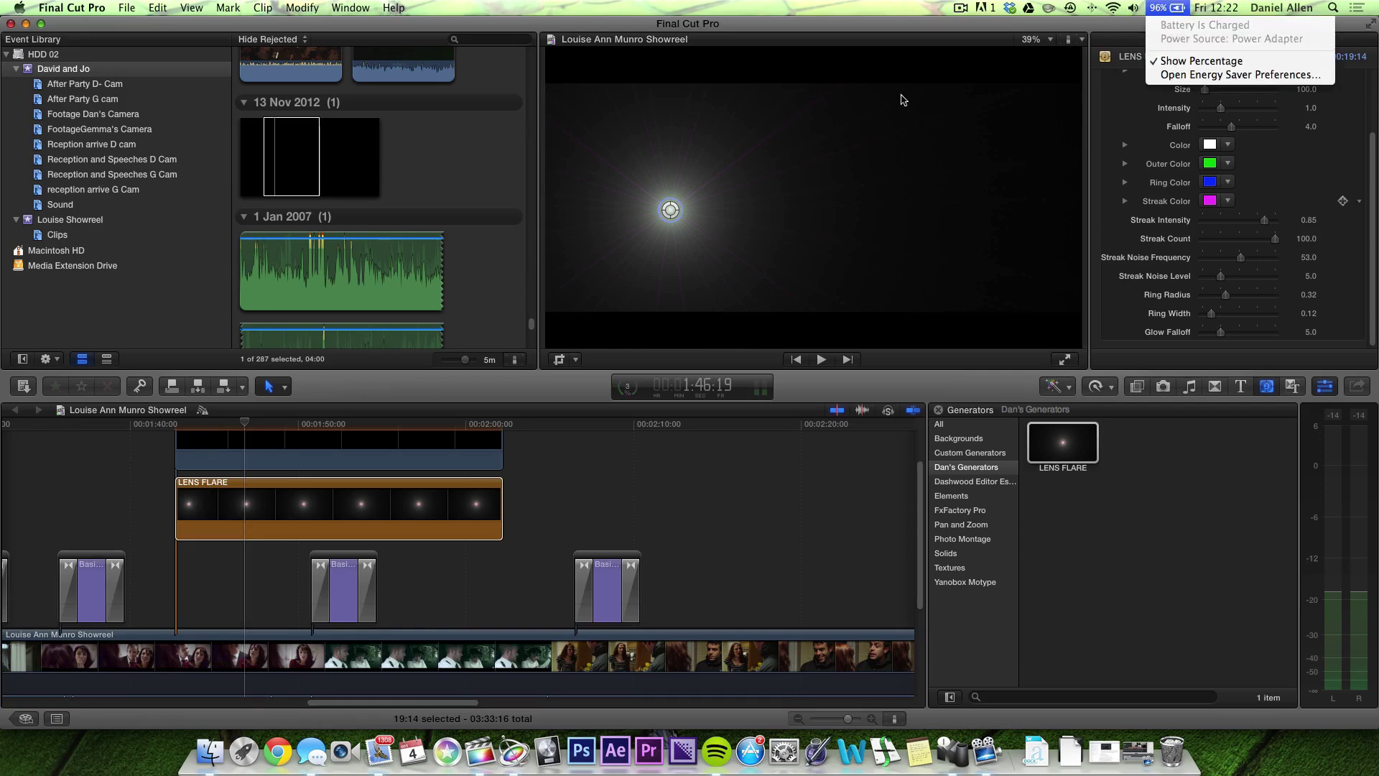
{"action": "left_click", "coordinate": [960, 343]}
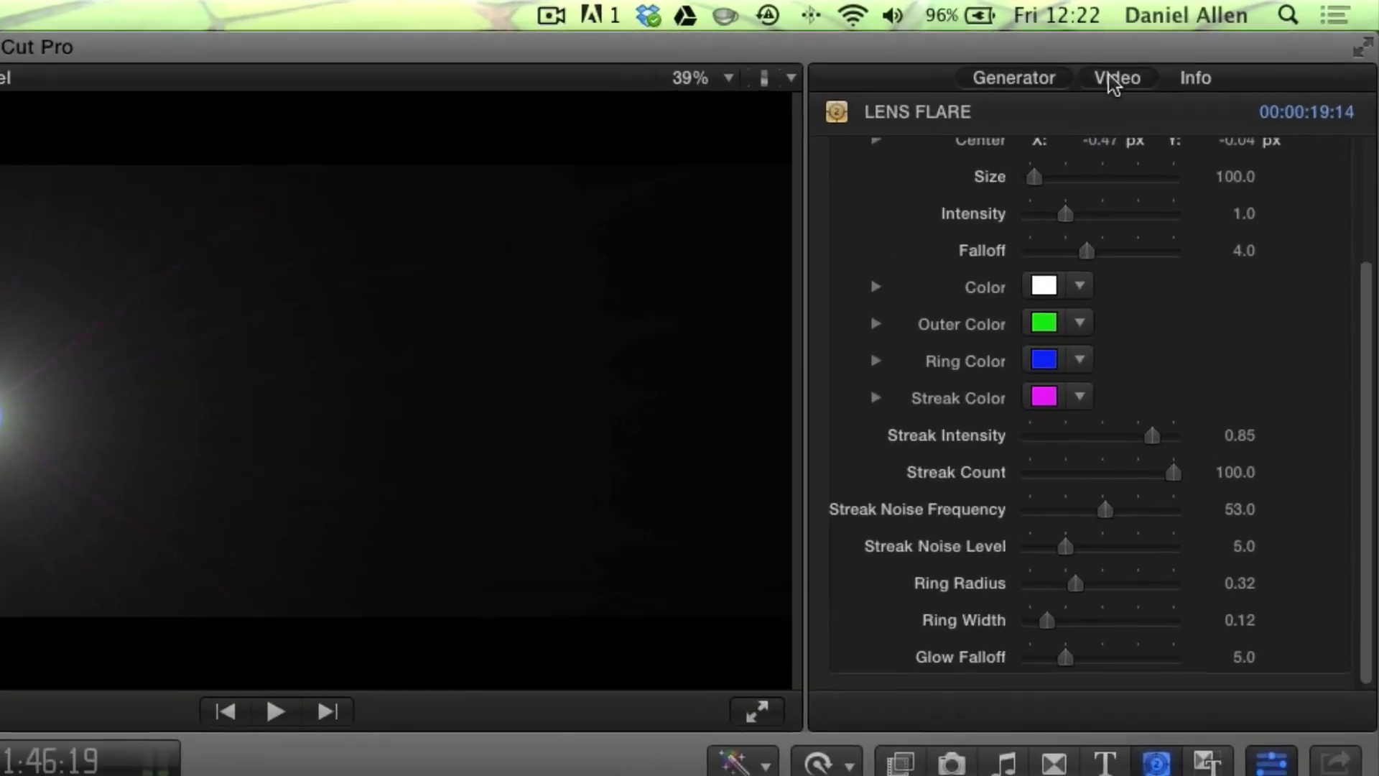
{"action": "left_click", "coordinate": [1247, 39]}
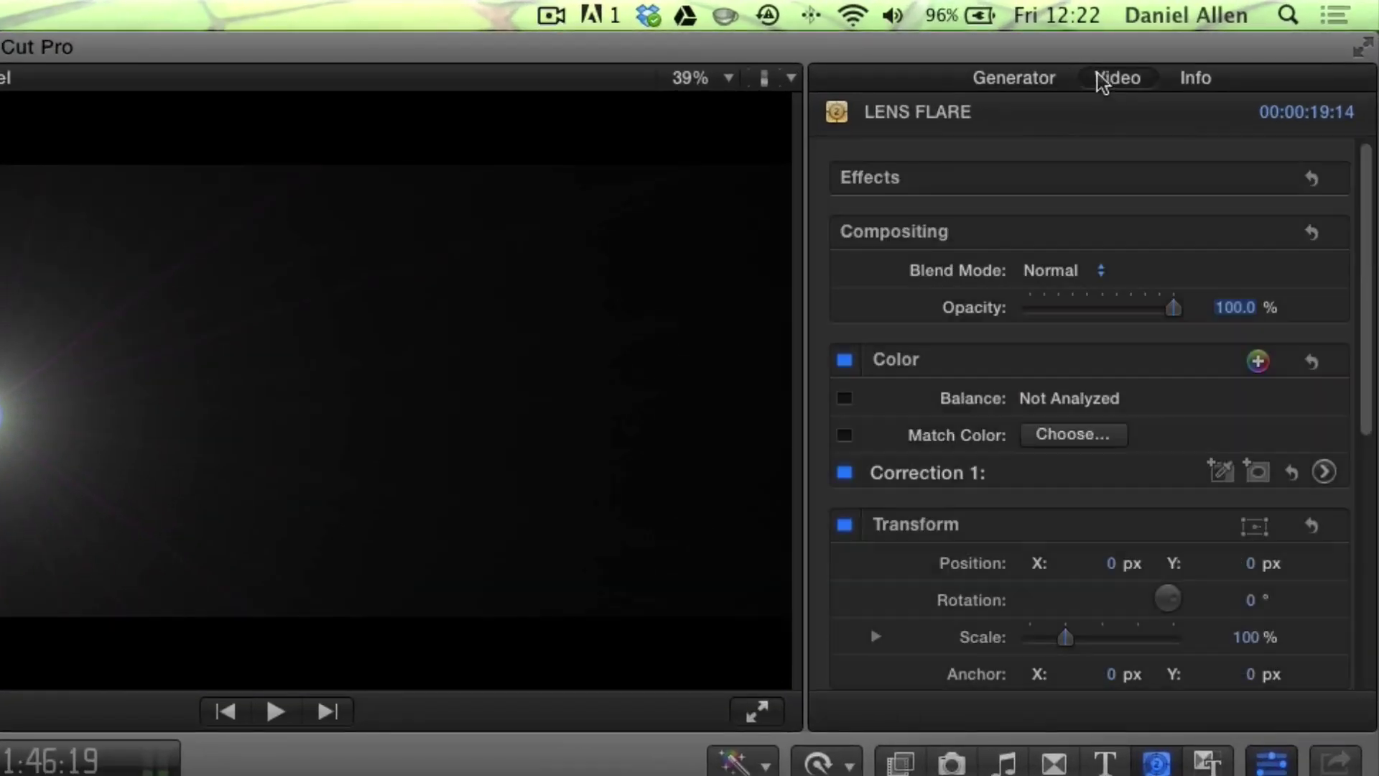
{"action": "scroll", "coordinate": [941, 486], "scroll_direction": "down", "scroll_amount": 5}
{"action": "scroll", "coordinate": [937, 483], "scroll_direction": "up", "scroll_amount": 5}
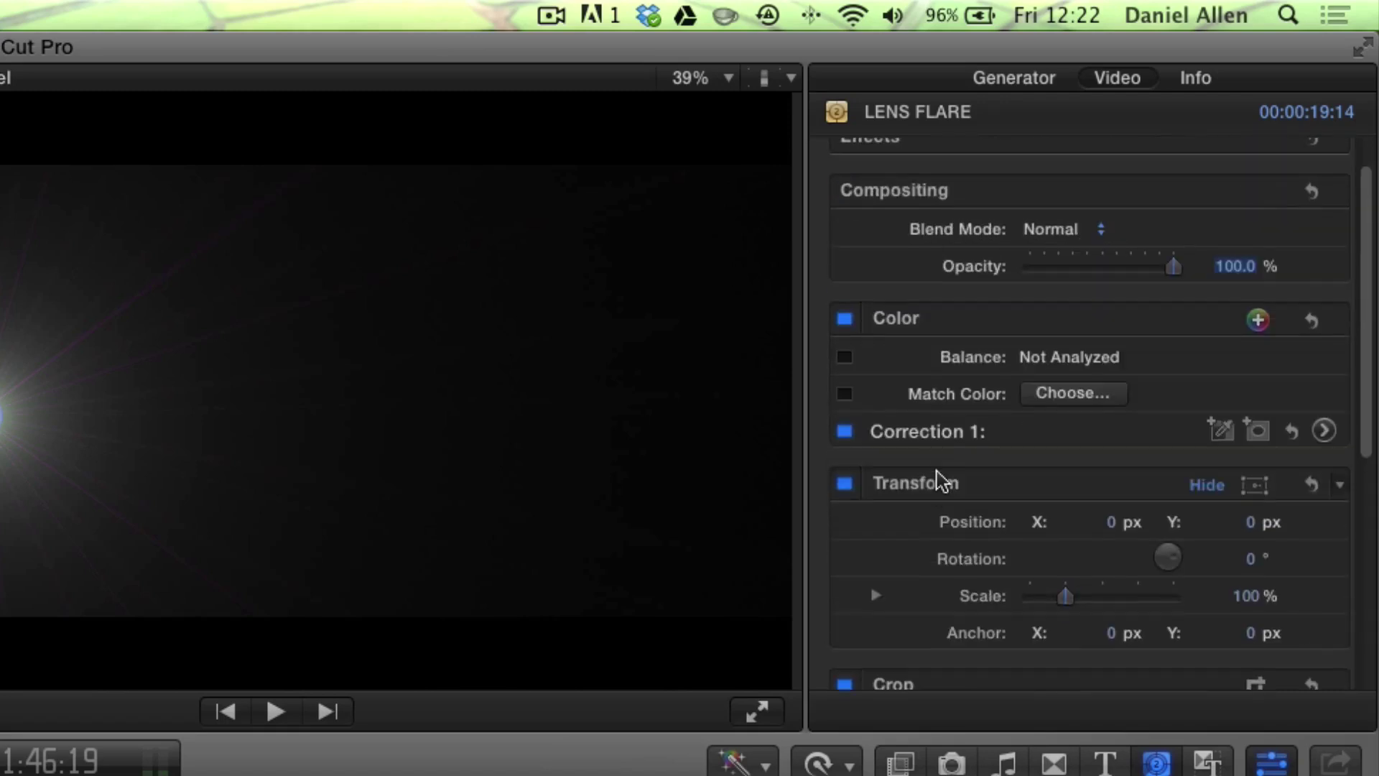
{"action": "left_click", "coordinate": [1054, 230]}
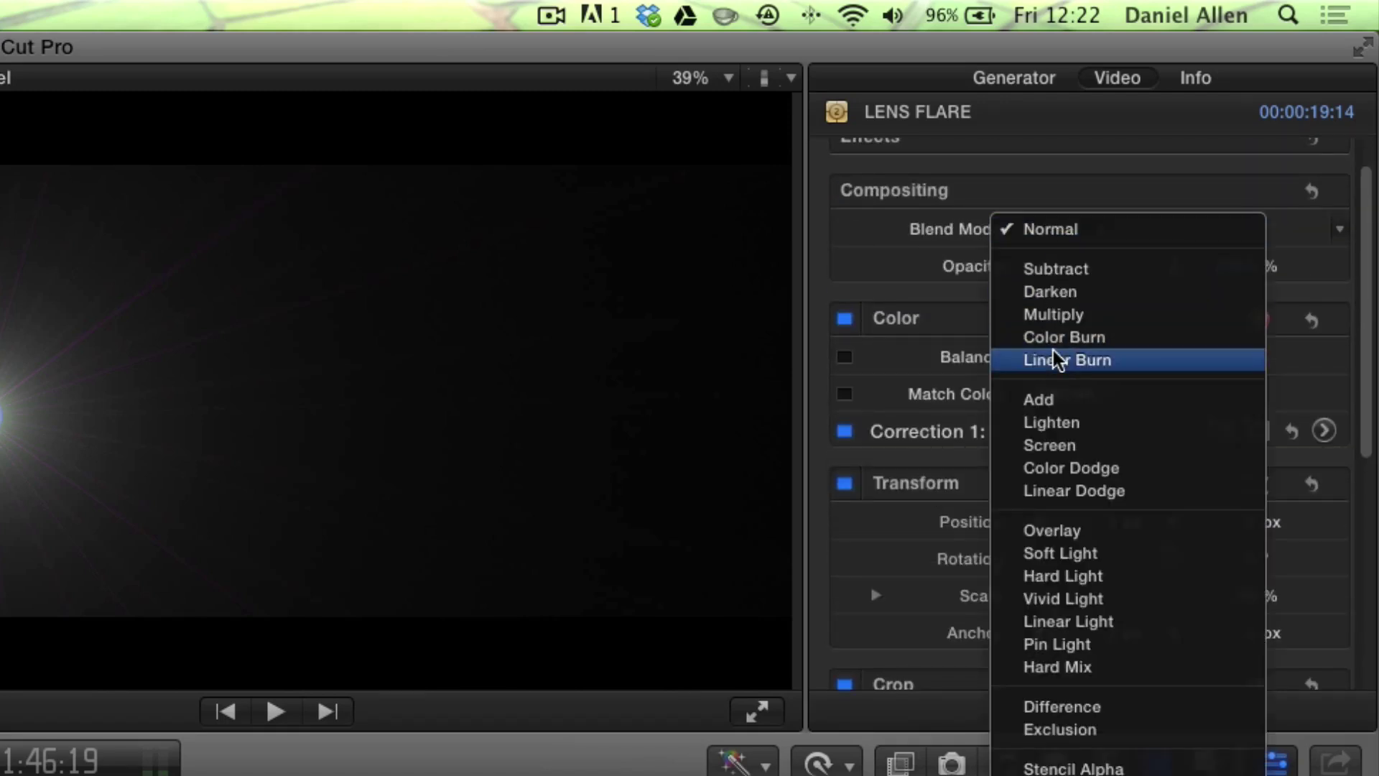
{"action": "left_click", "coordinate": [1049, 446]}
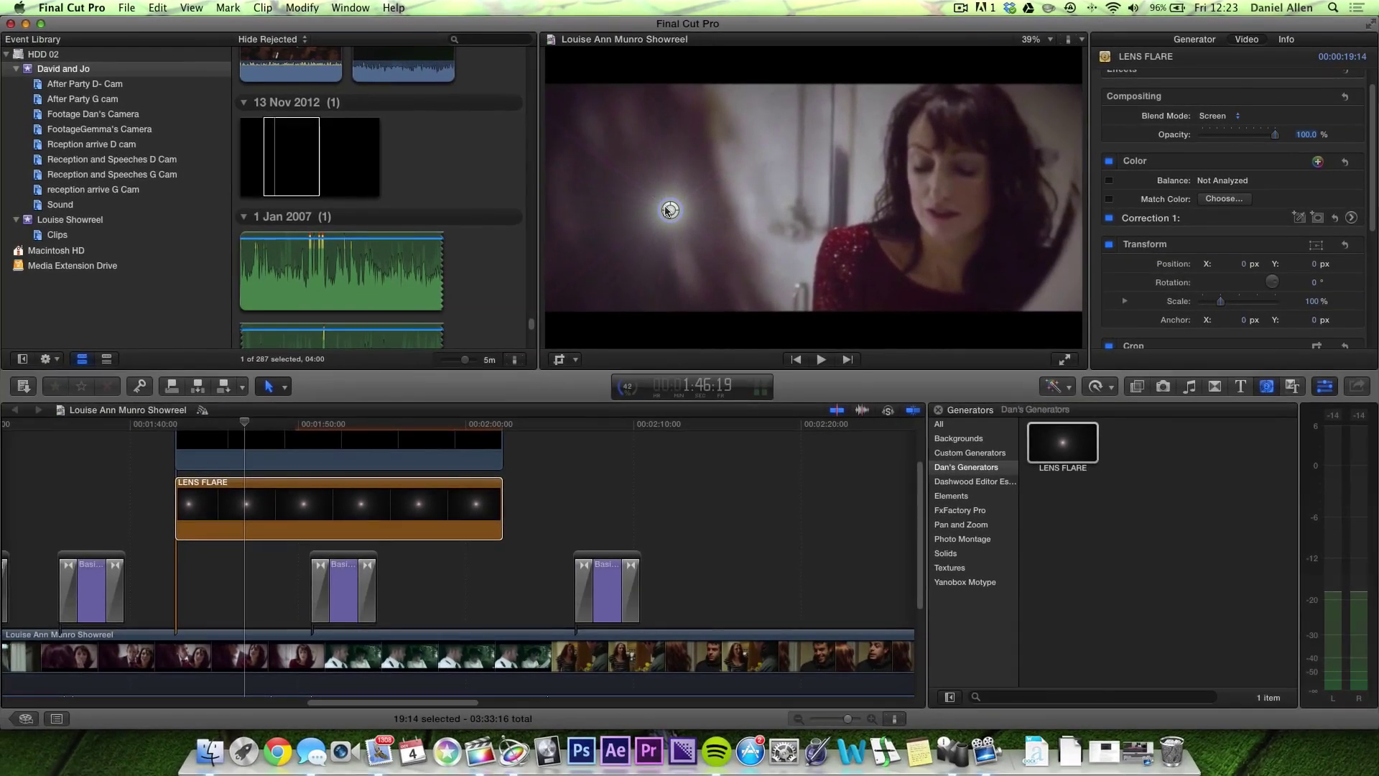
{"action": "left_click_drag", "start_coordinate": [670, 210], "coordinate": [557, 188]}
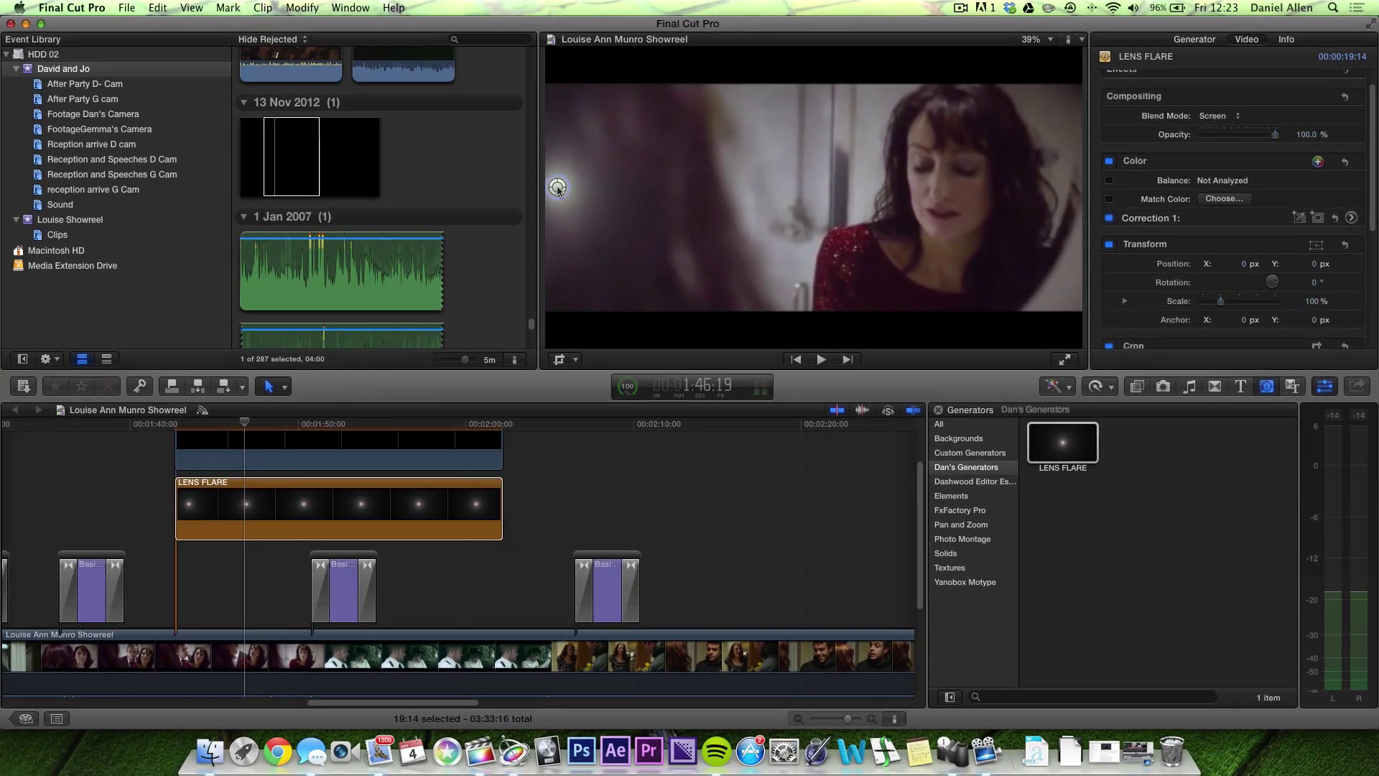